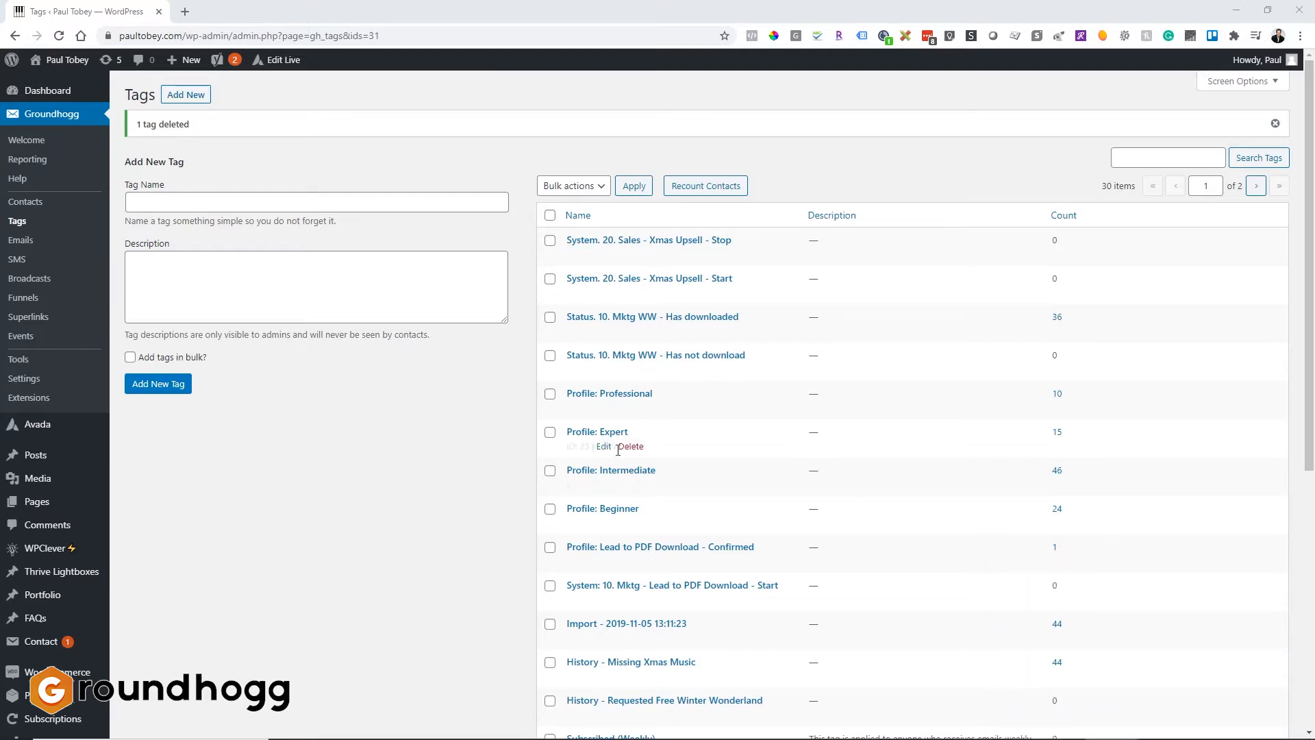
Create a new contact tag named "History - Sales Department".
left_click(345, 204)
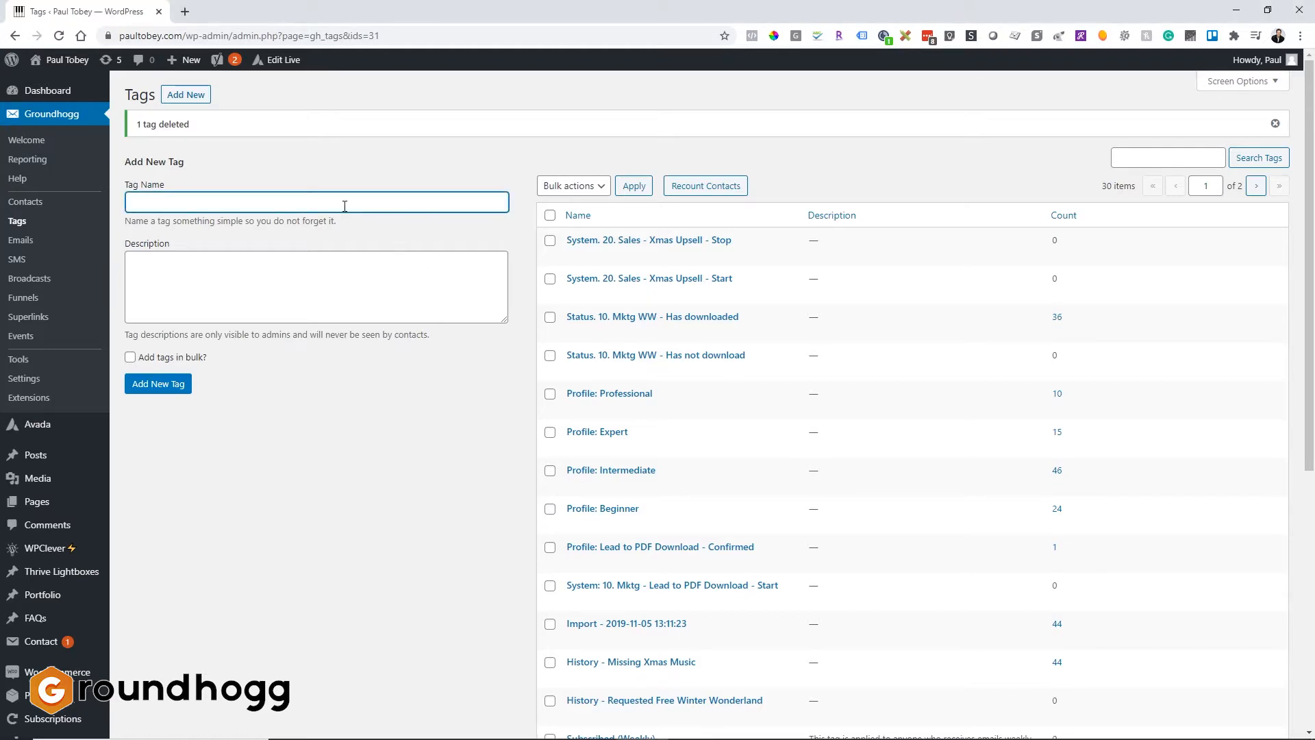
type("Hitory")
key("BackSpace")
key("BackSpace")
key("BackSpace")
key("BackSpace")
type("story")
type("- Sales Department")
left_click(159, 383)
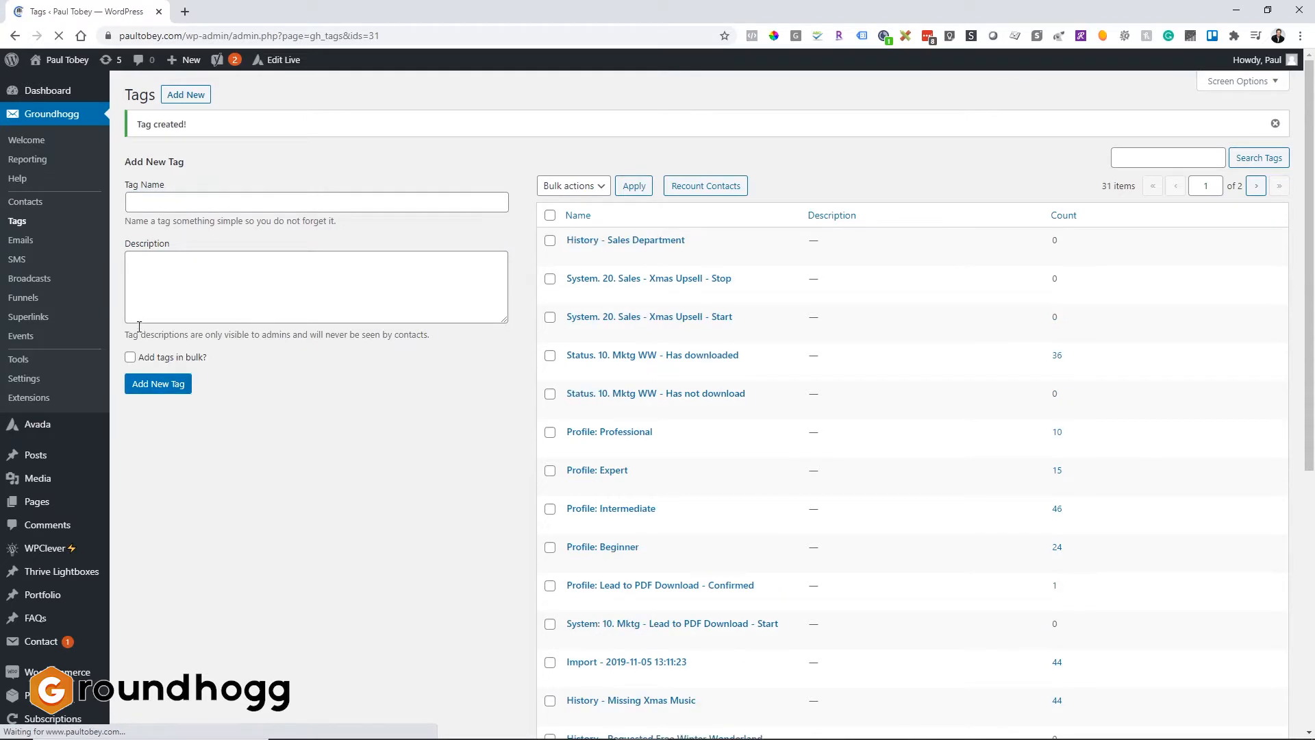
Bulk-add two tags, "History - Parts Department" and "History - Service Department", one per line.
left_click(130, 357)
left_click(184, 228)
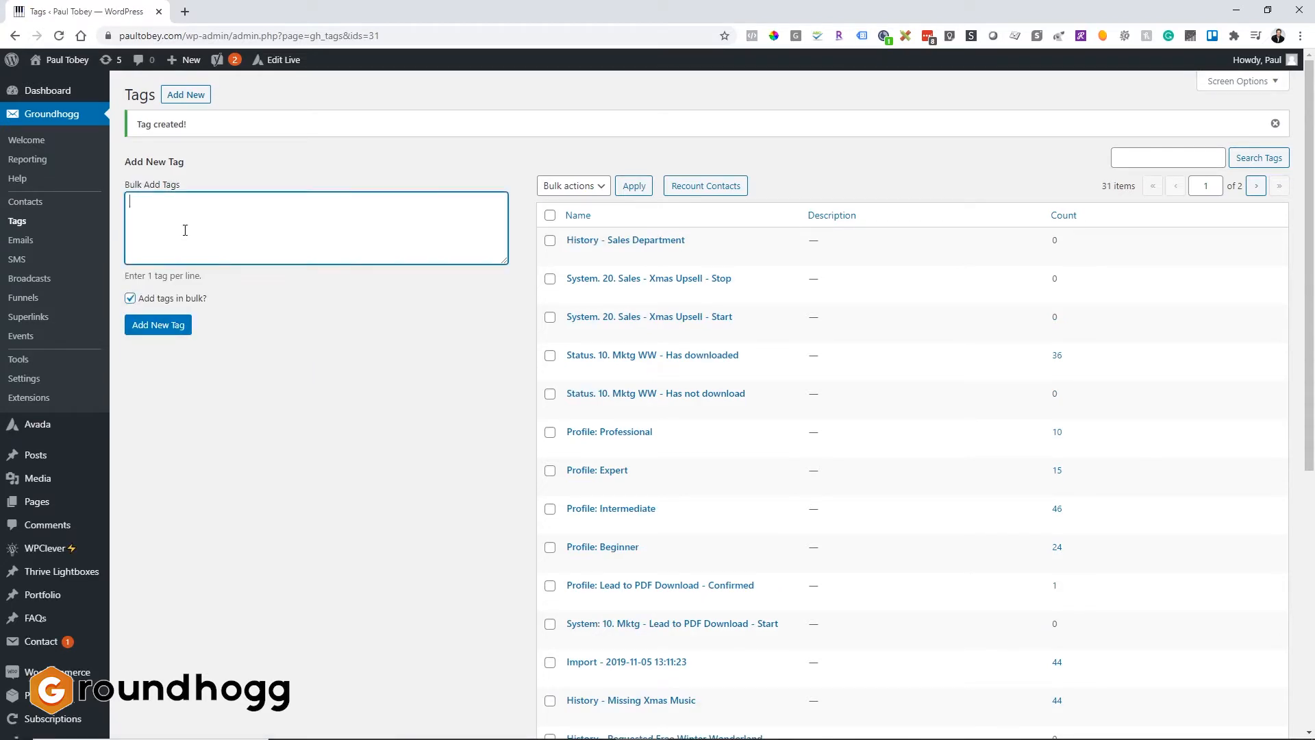
type("History - Part Department")
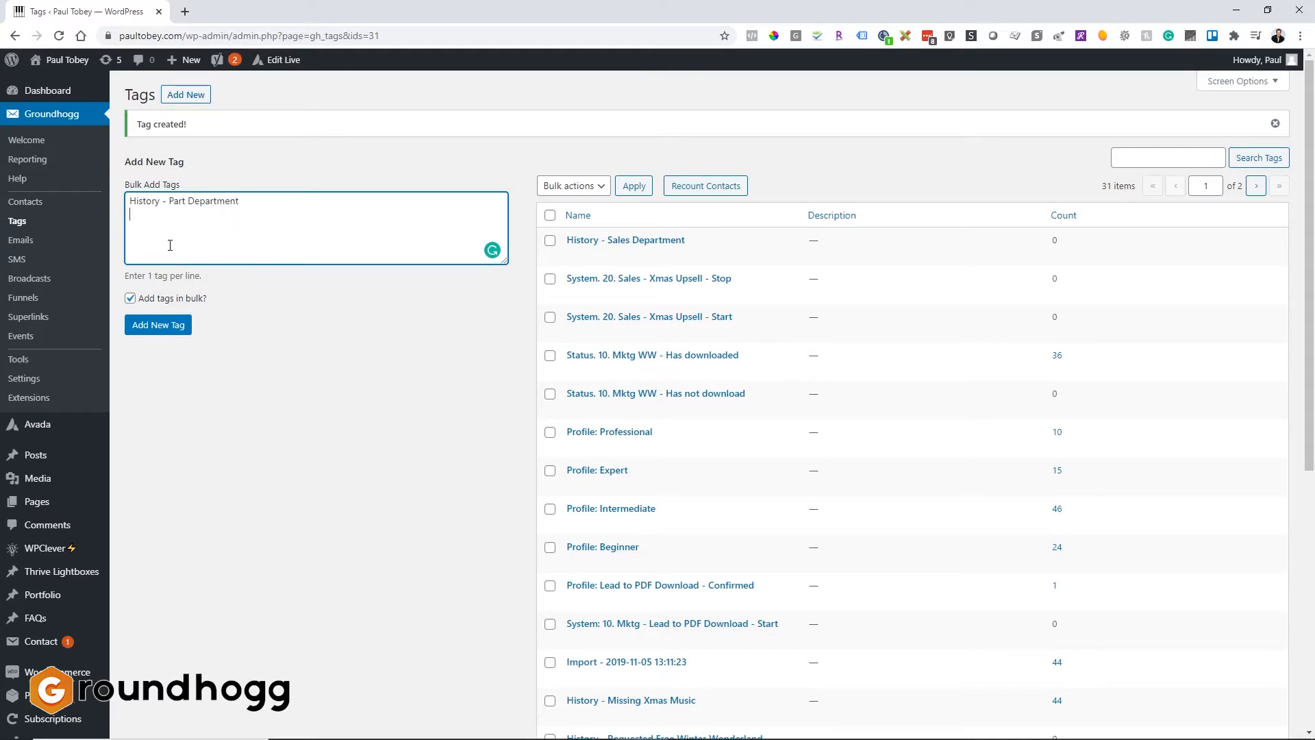
key("Return")
type("History -")
left_click(185, 200)
type("s")
left_click(261, 215)
type("Service Da")
type("partment")
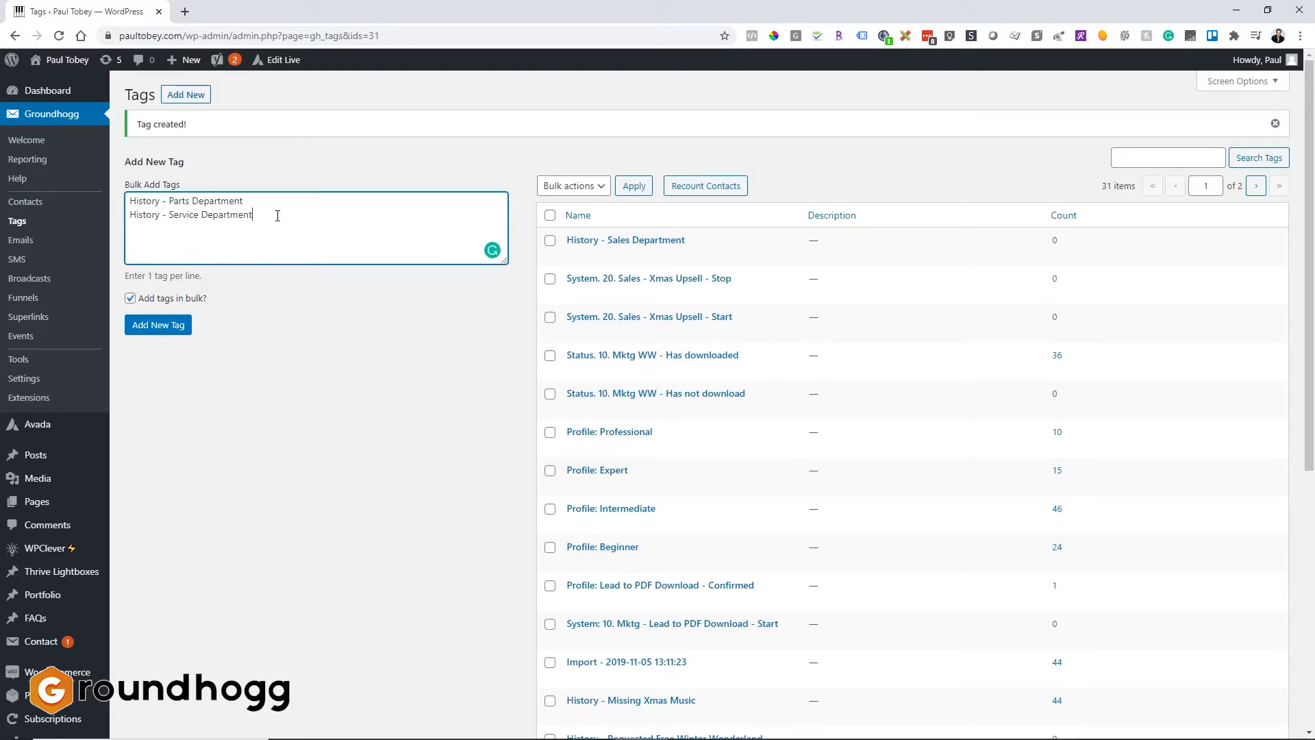
left_click(158, 328)
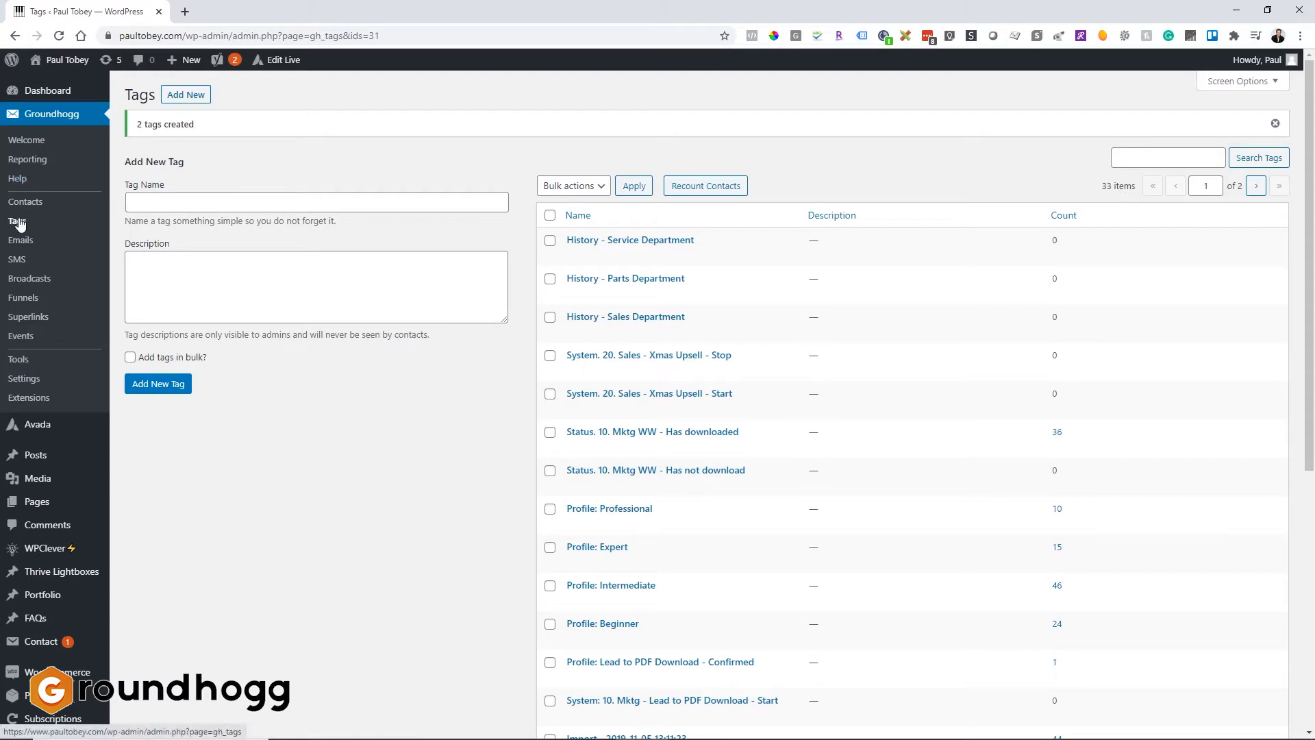
Open the inactive funnel "10. Mktg - Lead to Provider - Copy", rename it "10. Mktg - Dept Distribution" and save.
left_click(28, 297)
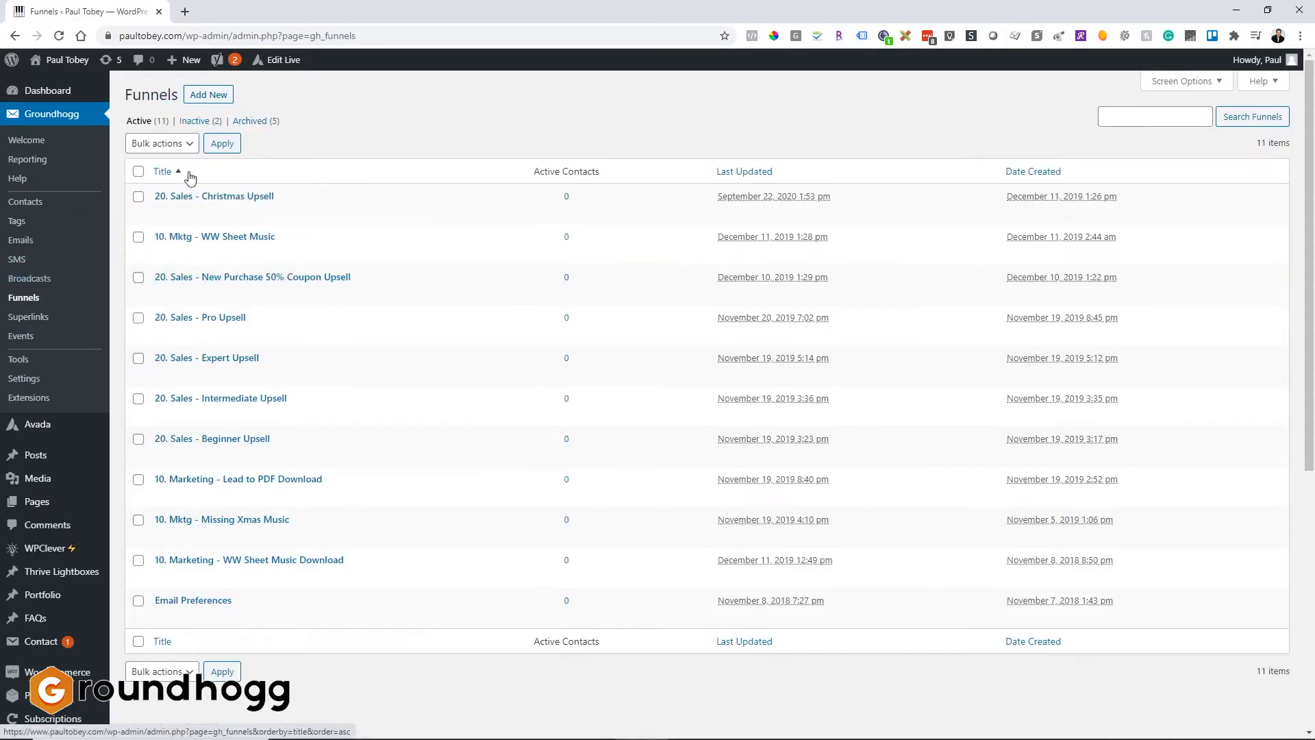
left_click(200, 122)
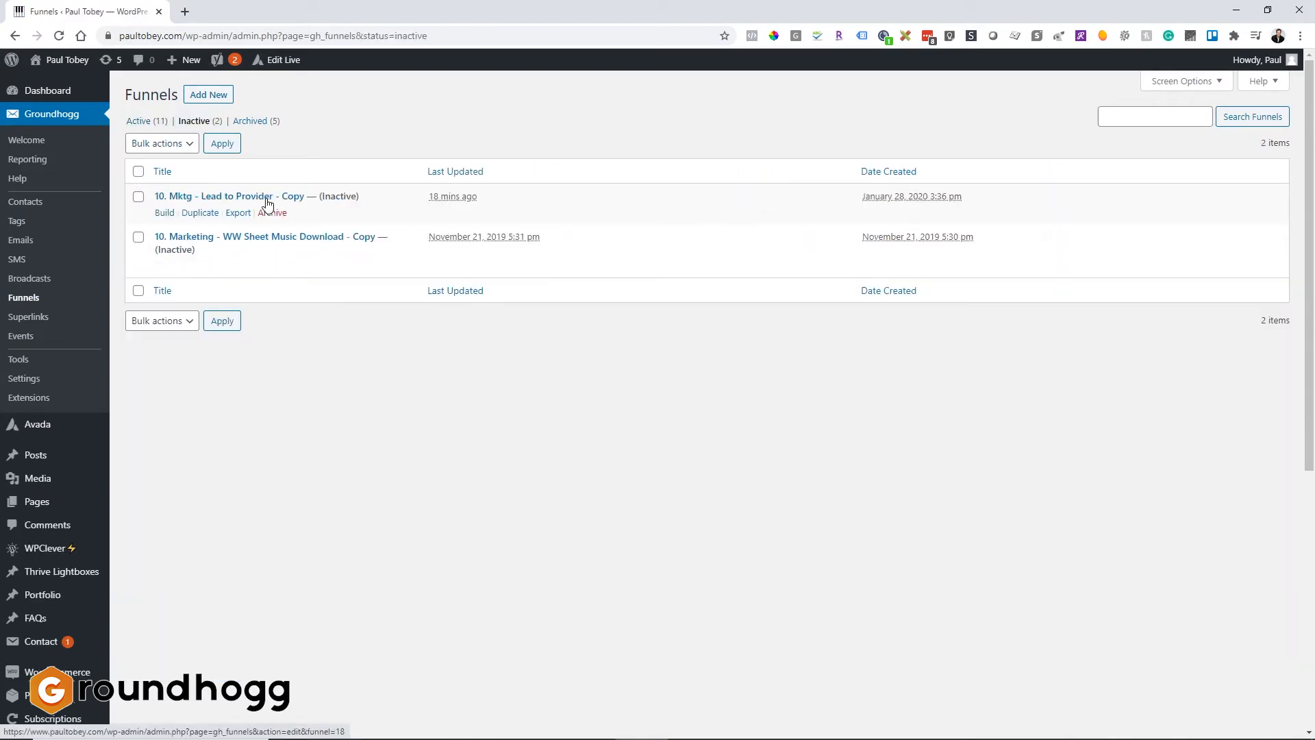
left_click(267, 199)
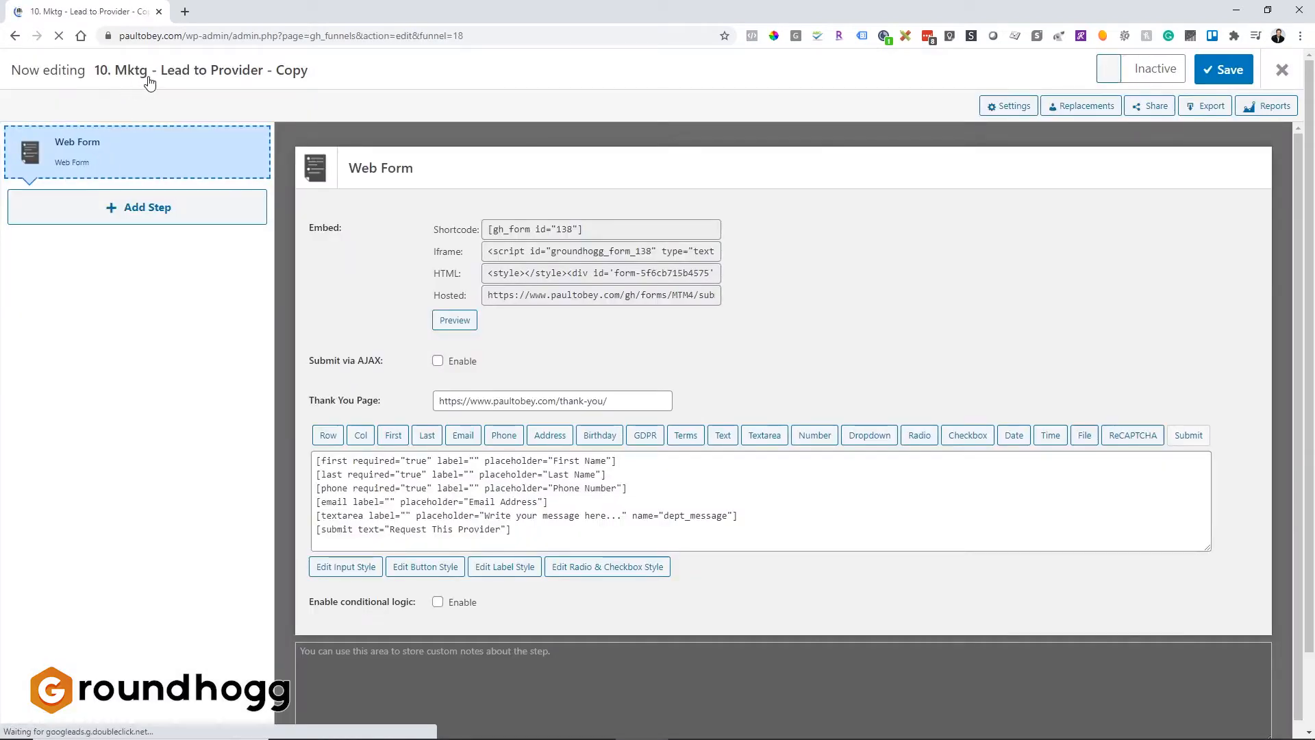
left_click(150, 80)
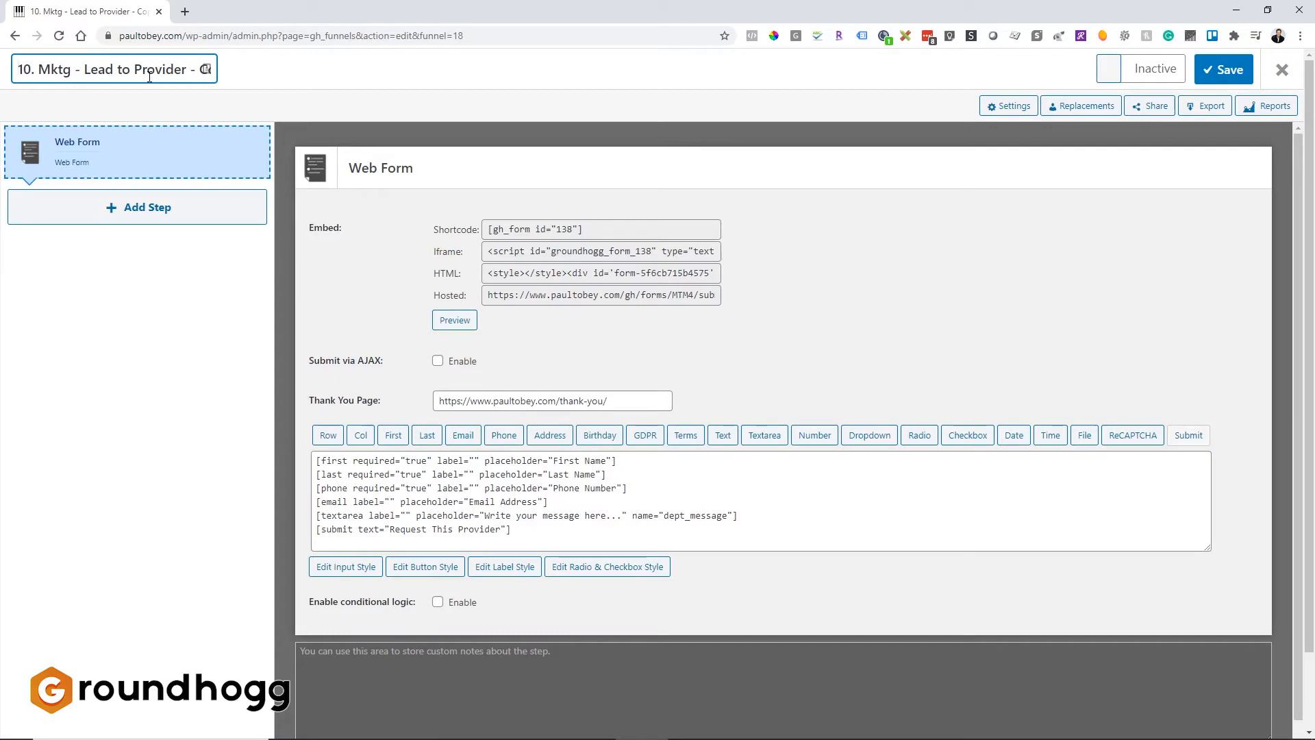
left_click_drag(86, 69, 238, 72)
key("BackSpace")
type("Dep")
type("t Dis")
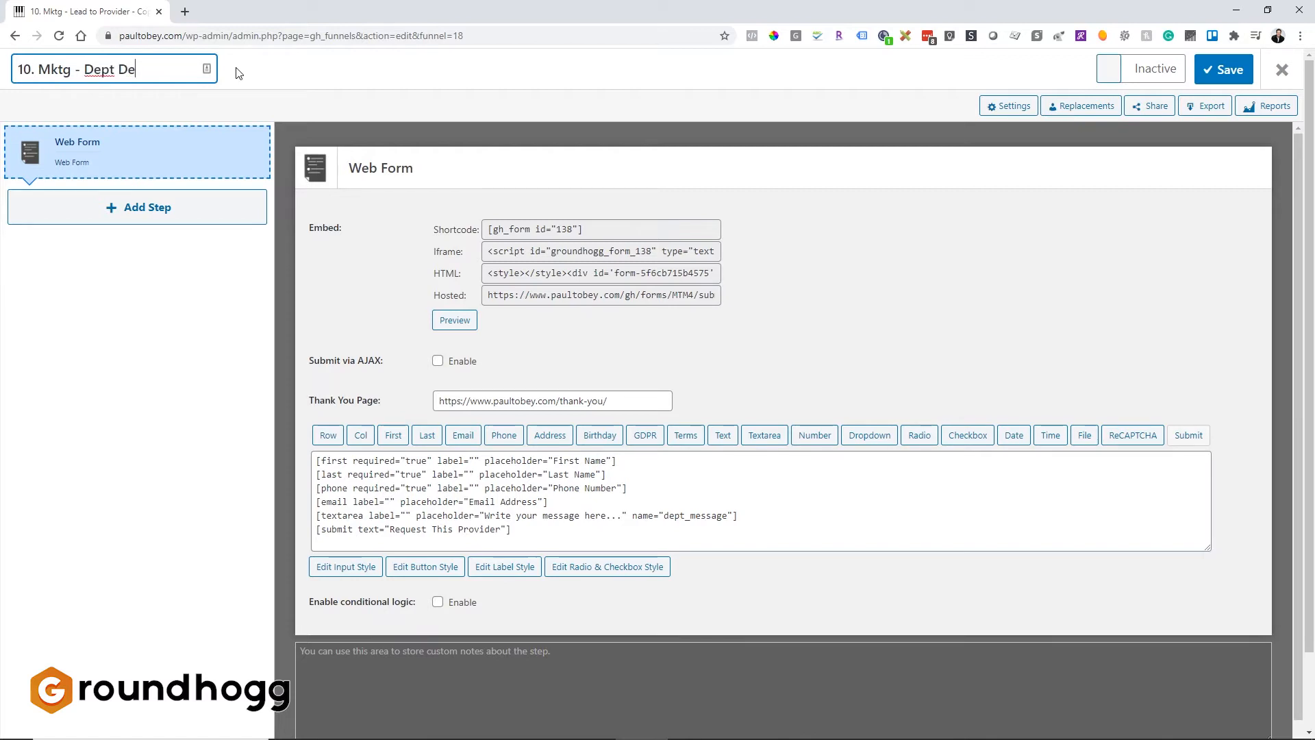
key("BackSpace")
type("istribution")
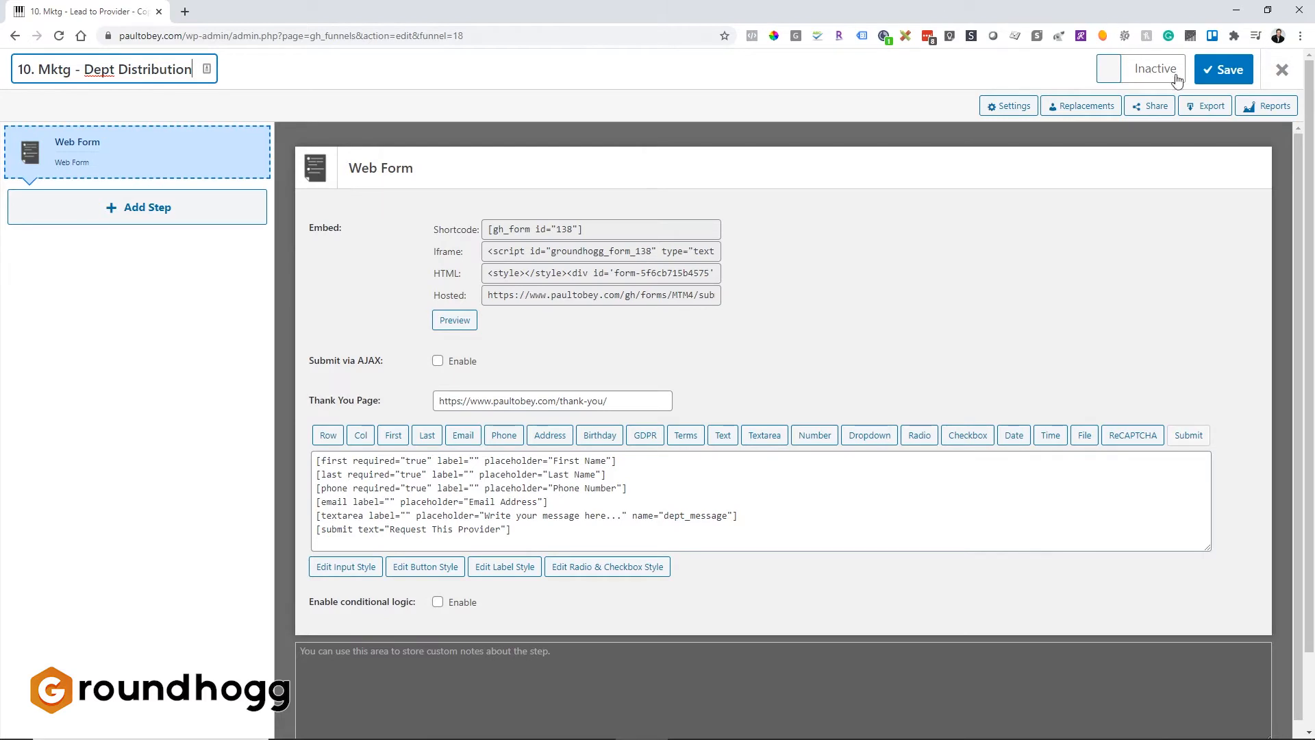
left_click(1223, 70)
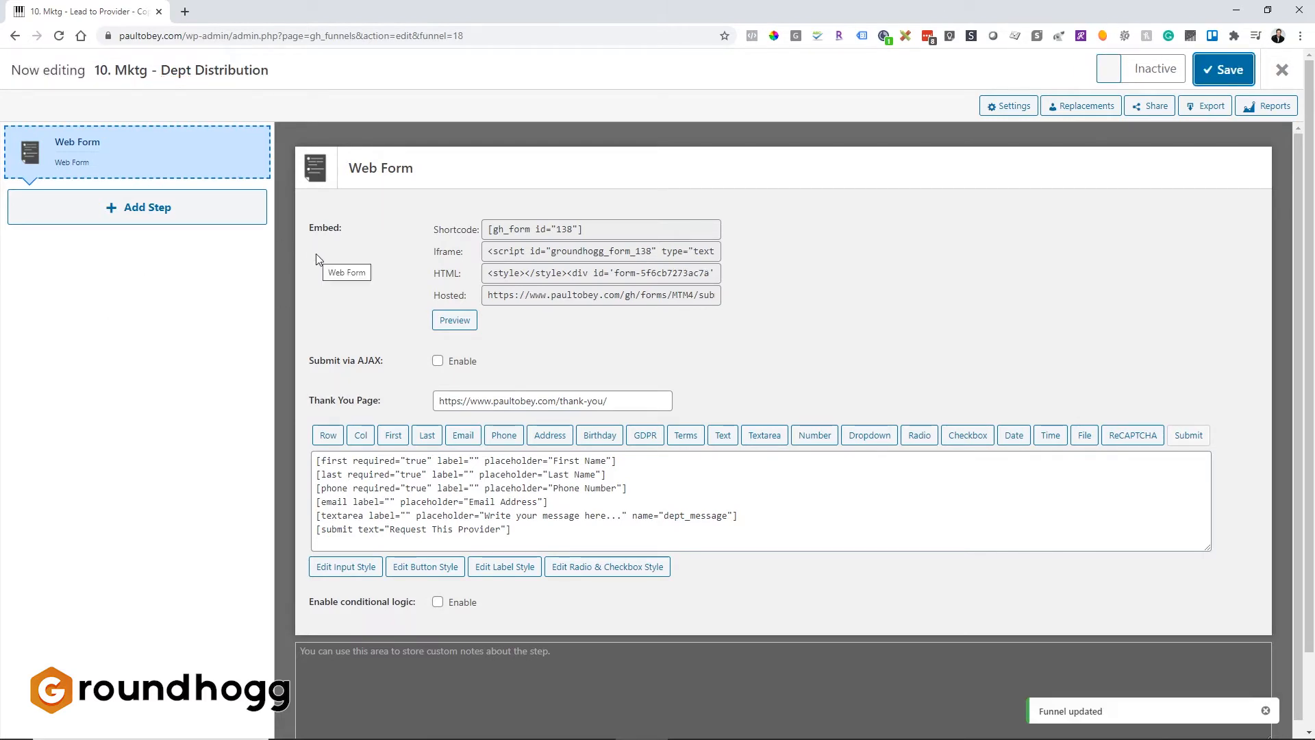
Insert a blank line after the email field in the web form's field code.
left_click(447, 514)
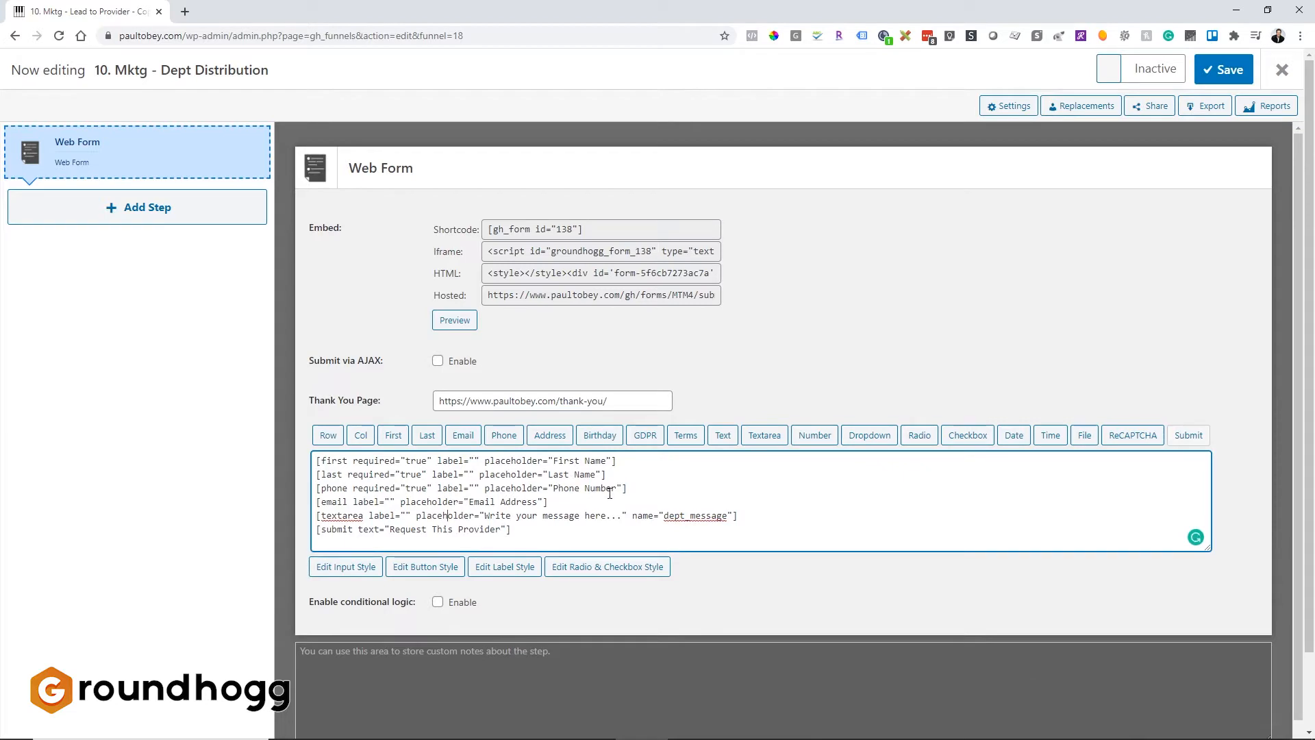
left_click(555, 502)
key("Return")
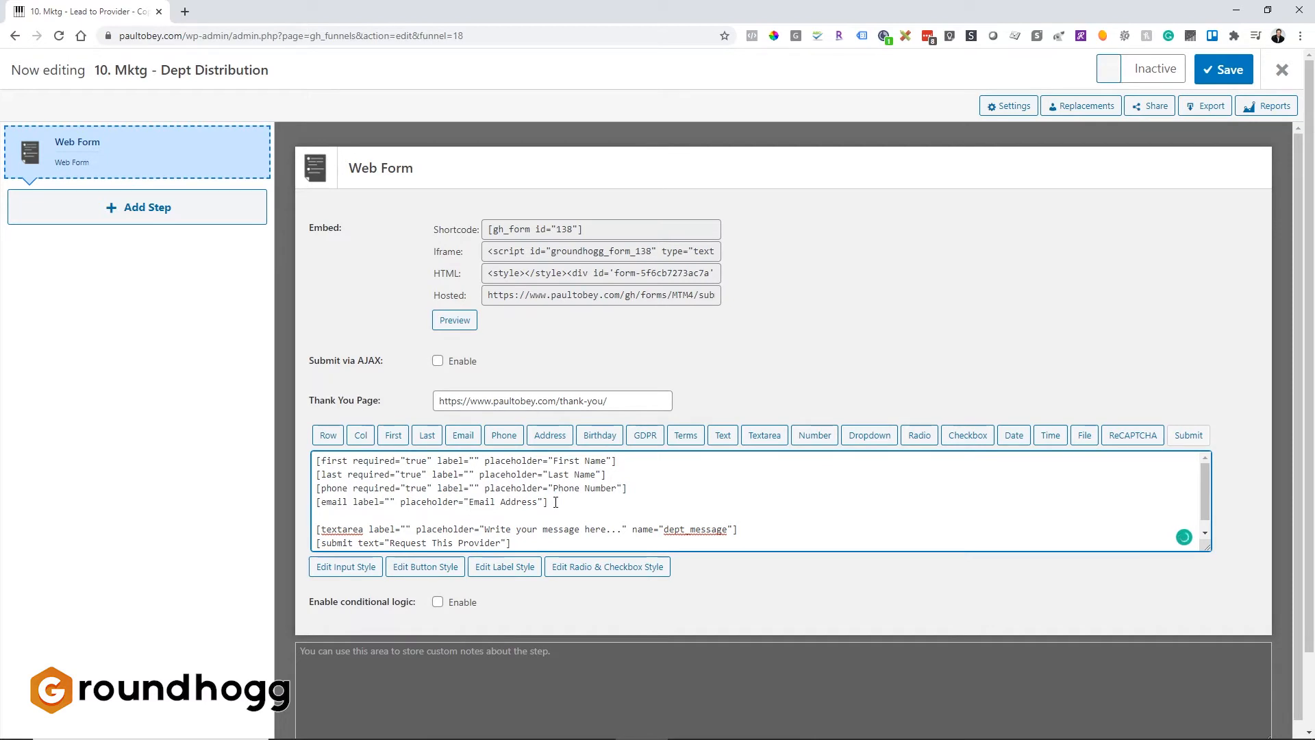
Start inserting a Radio field labelled "Which department would you like to send a message to?".
left_click(922, 442)
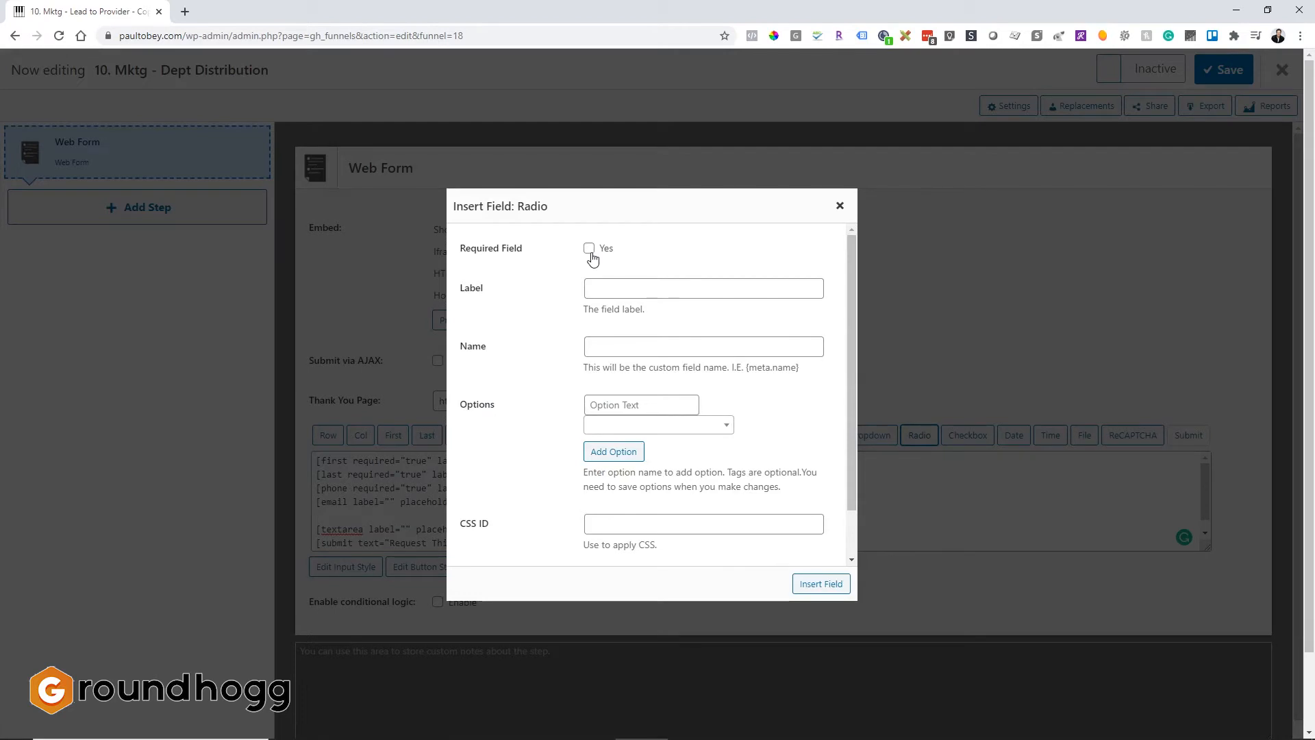
left_click(590, 286)
type("Which De")
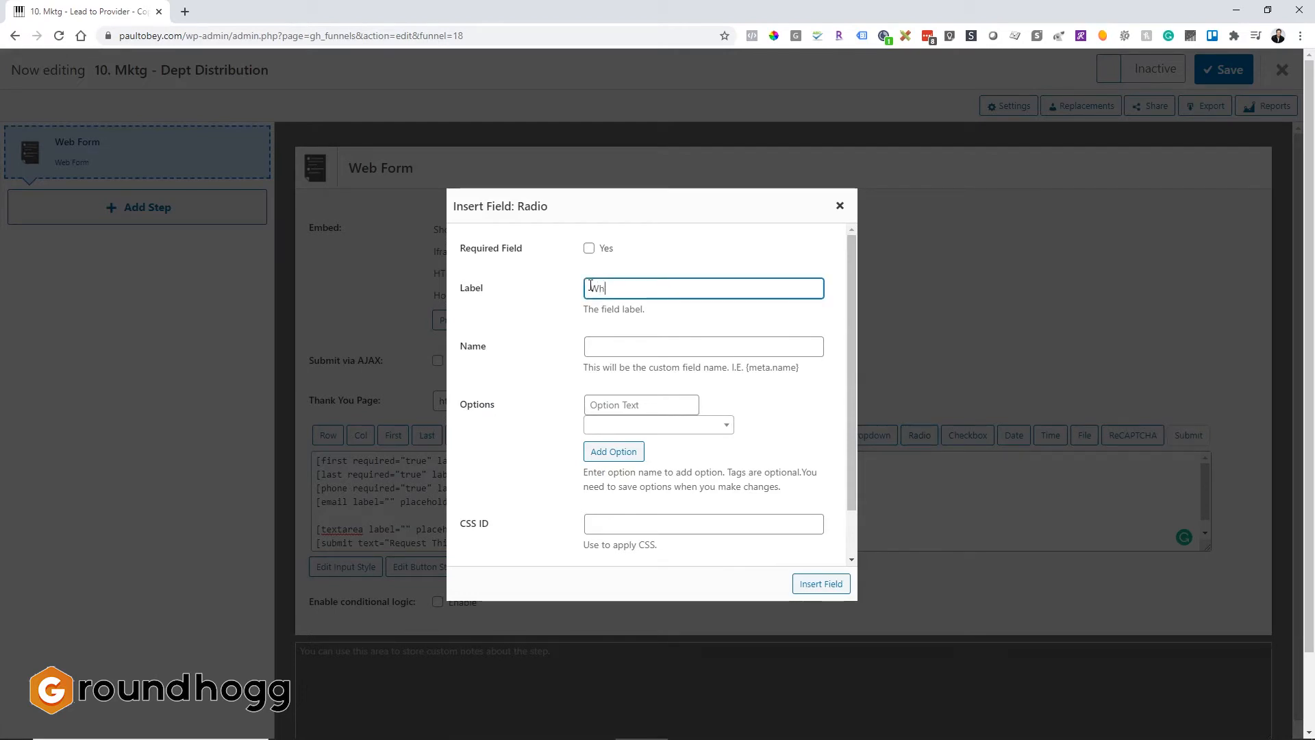
key("BackSpace")
key("BackSpace")
type("department ")
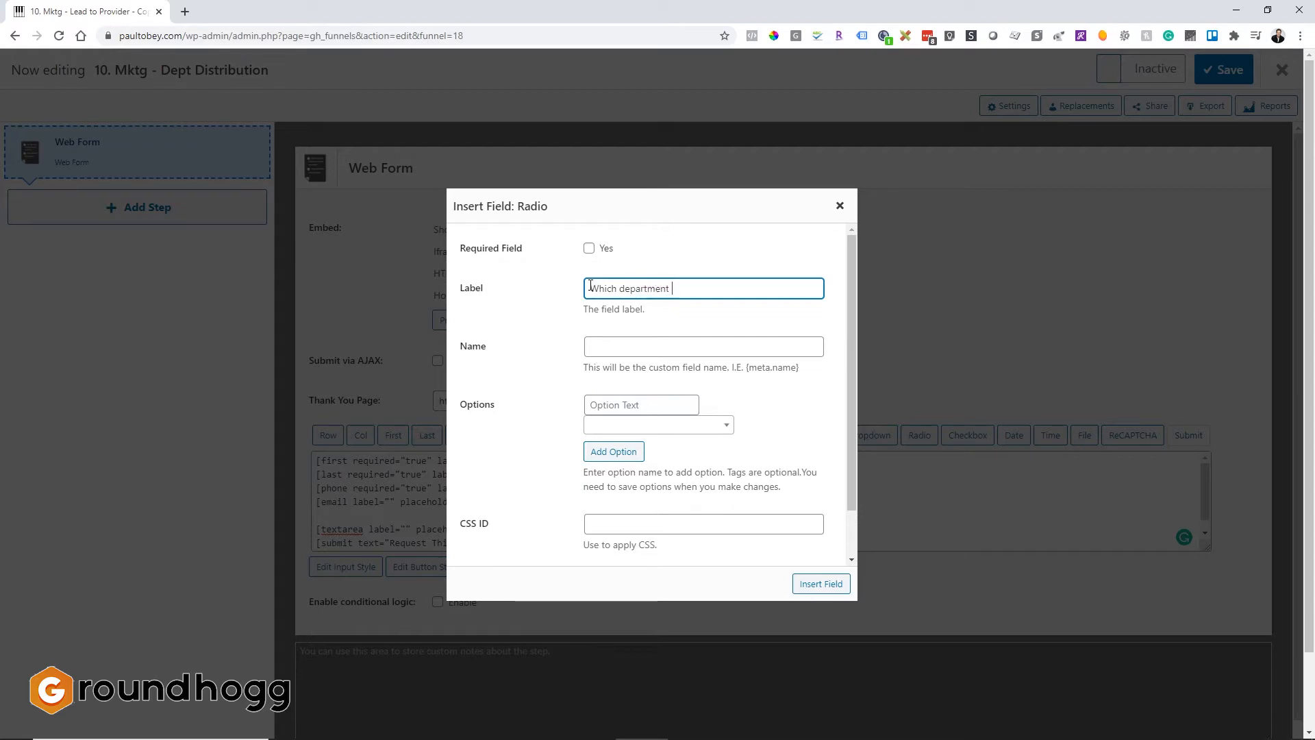
type("would you like to speak wi")
key("BackSpace")
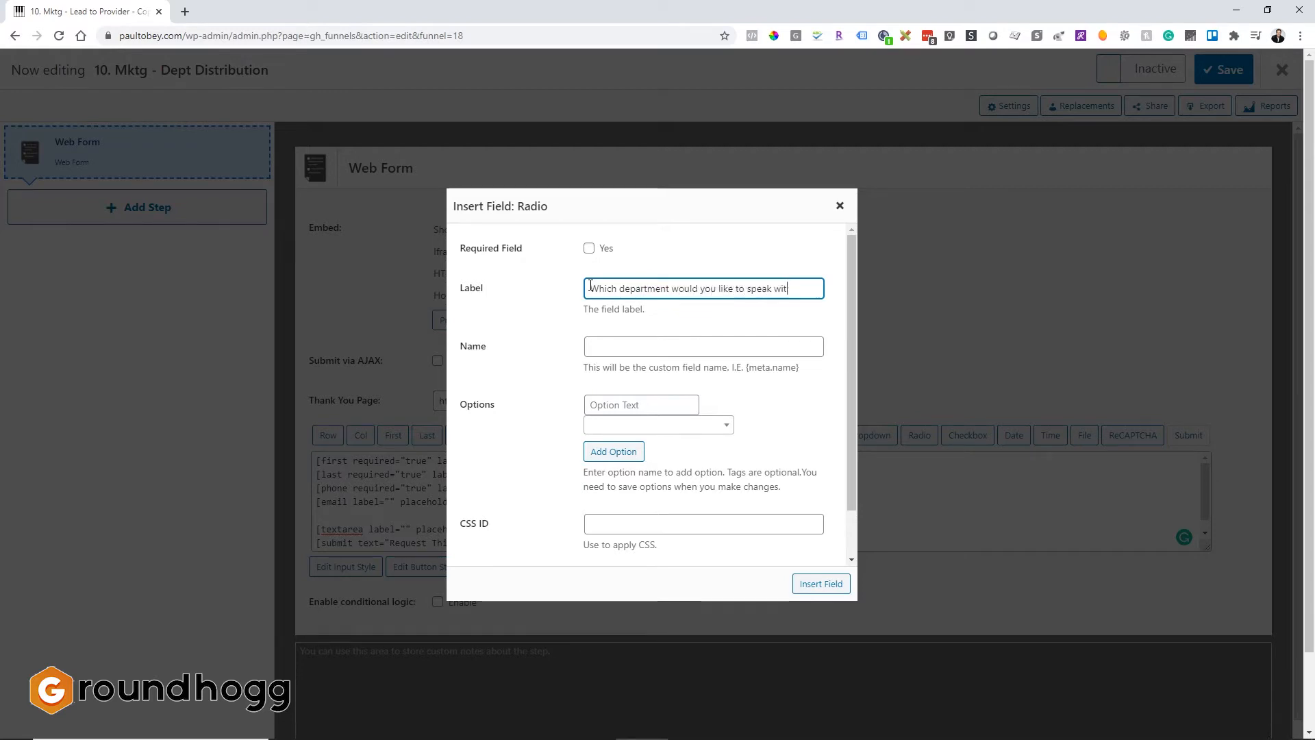
key("BackSpace")
key("BackSpace")
key("BackSpace")
key("BackSpace")
key("BackSpace")
key("BackSpace")
key("BackSpace")
type("se")
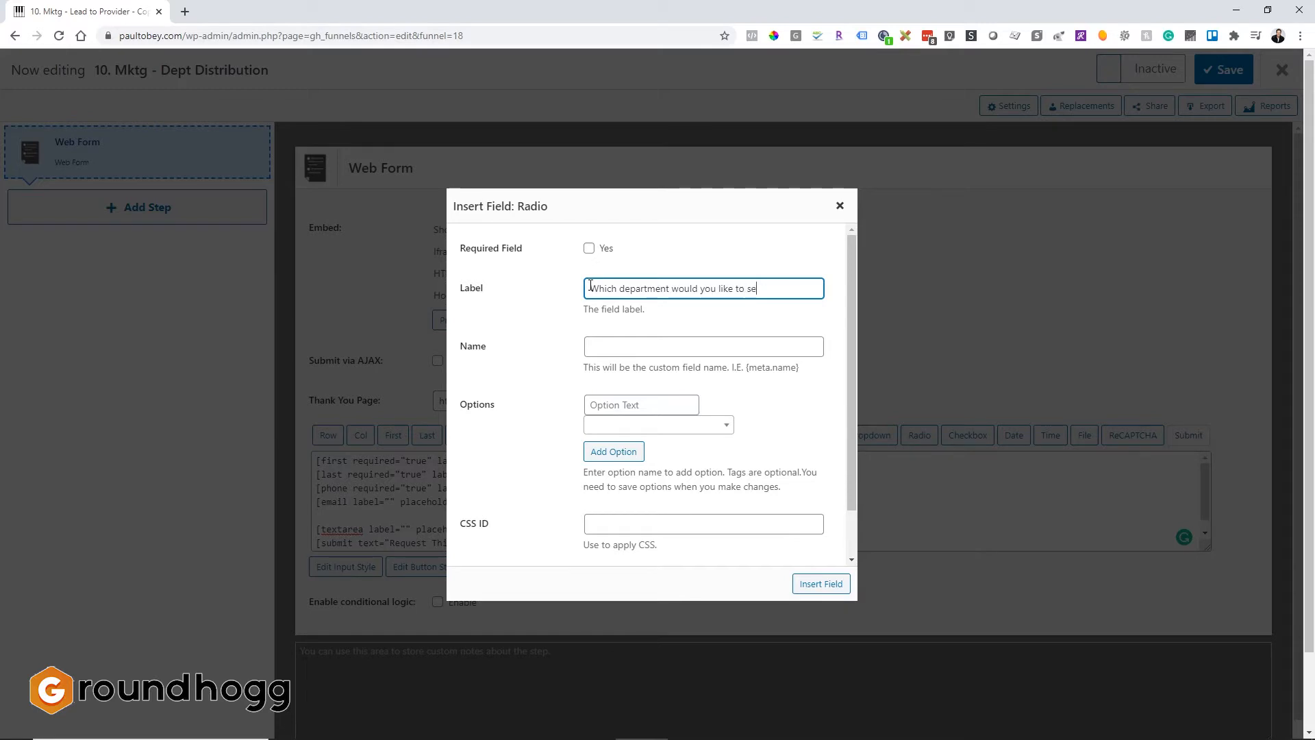
type("nd a message to?")
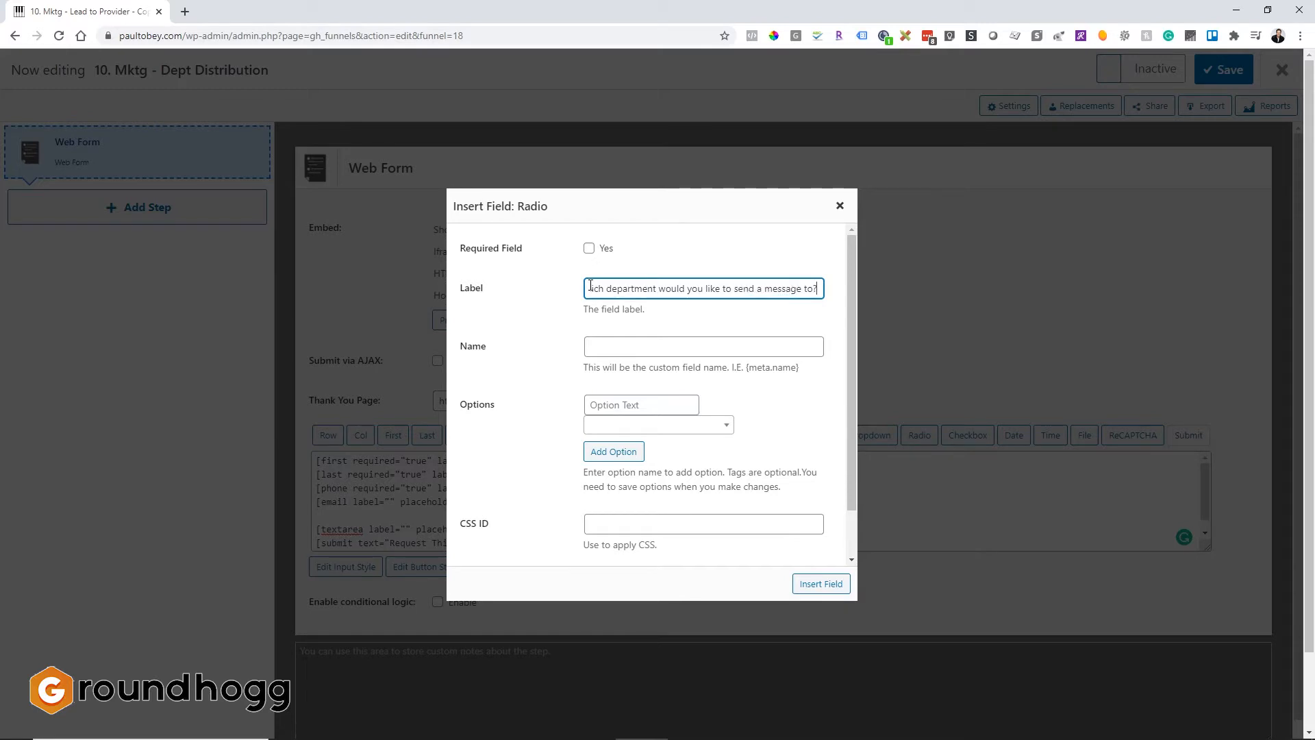
Set the radio field's name to department_distribution.
left_click(634, 345)
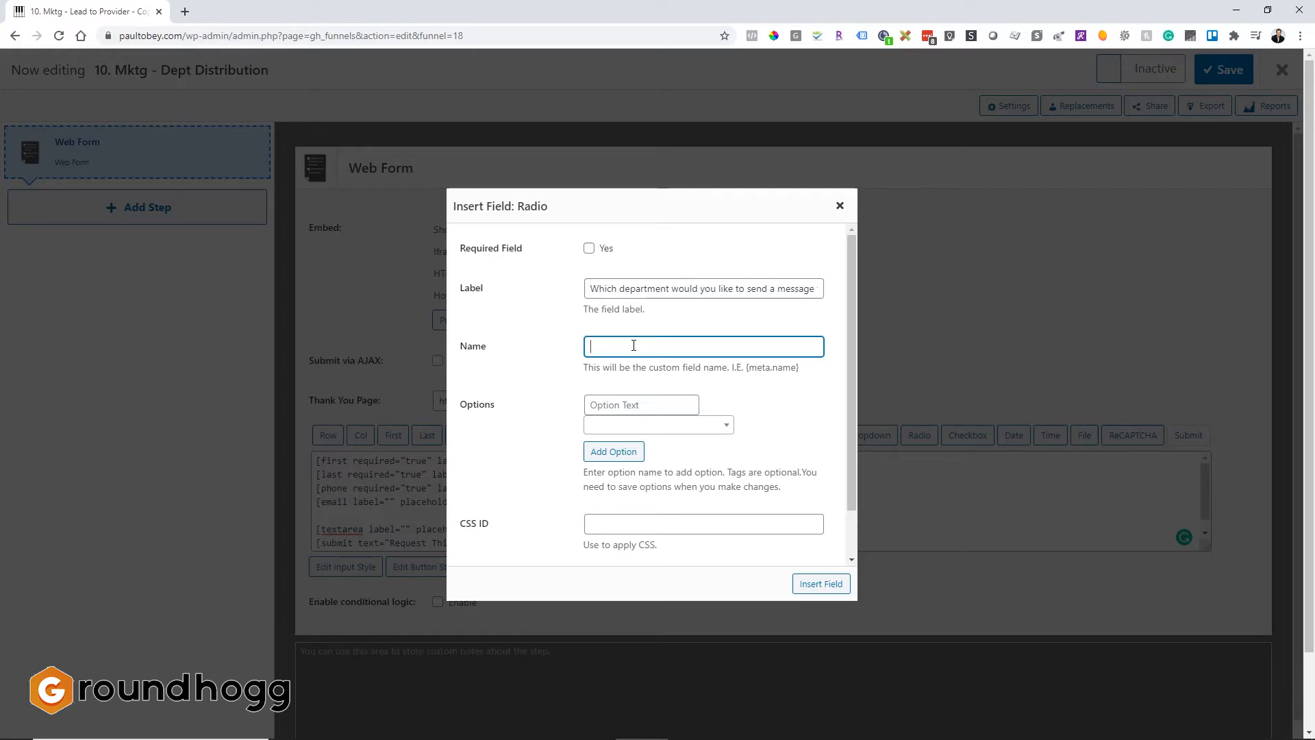
type("department_dist")
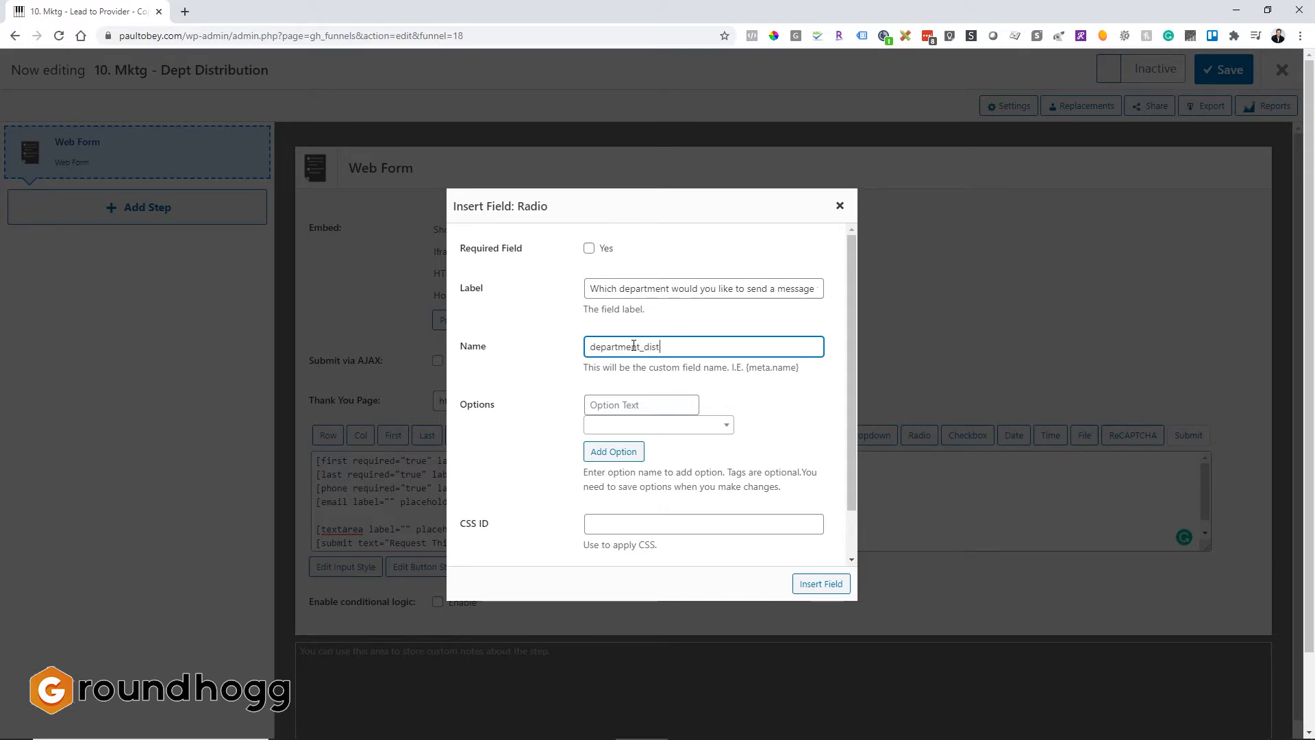
type("ritt")
key("BackSpace")
type("bution")
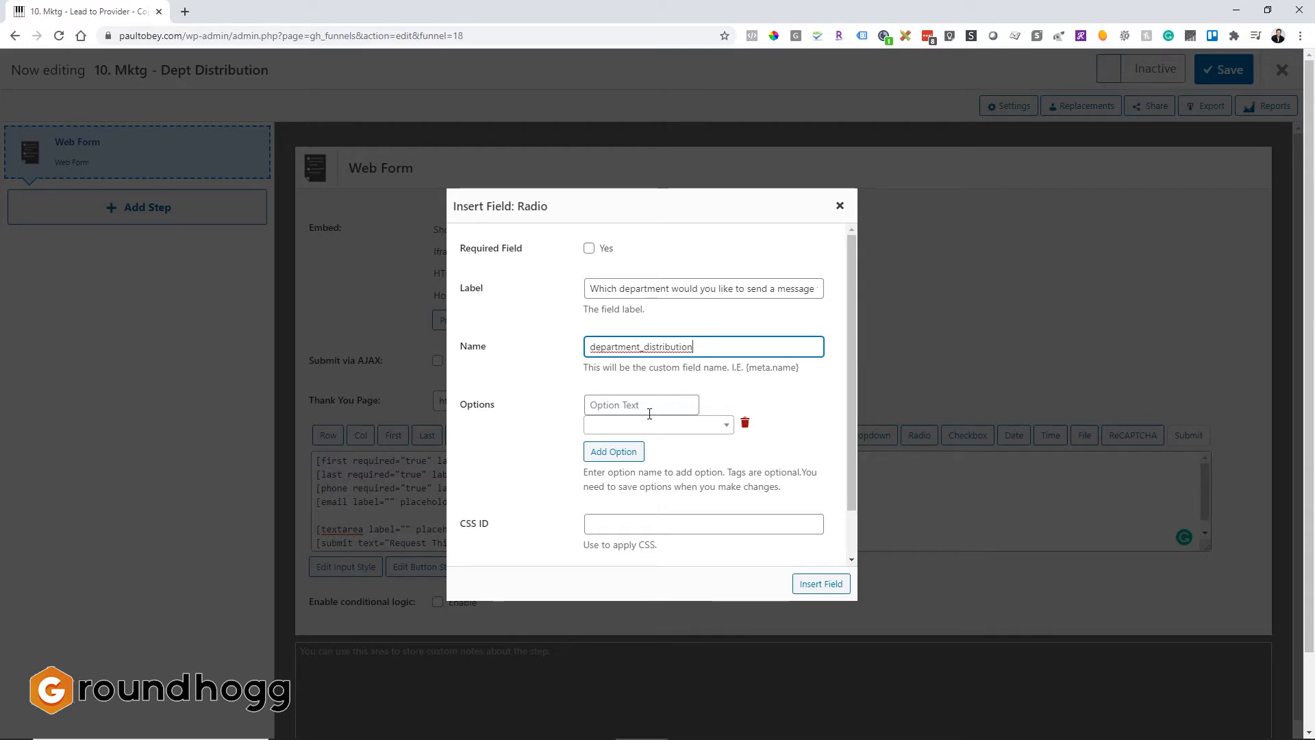
Enter the first option as Sales and link it to the History - Sales Department tag.
left_click(649, 405)
type("Sales")
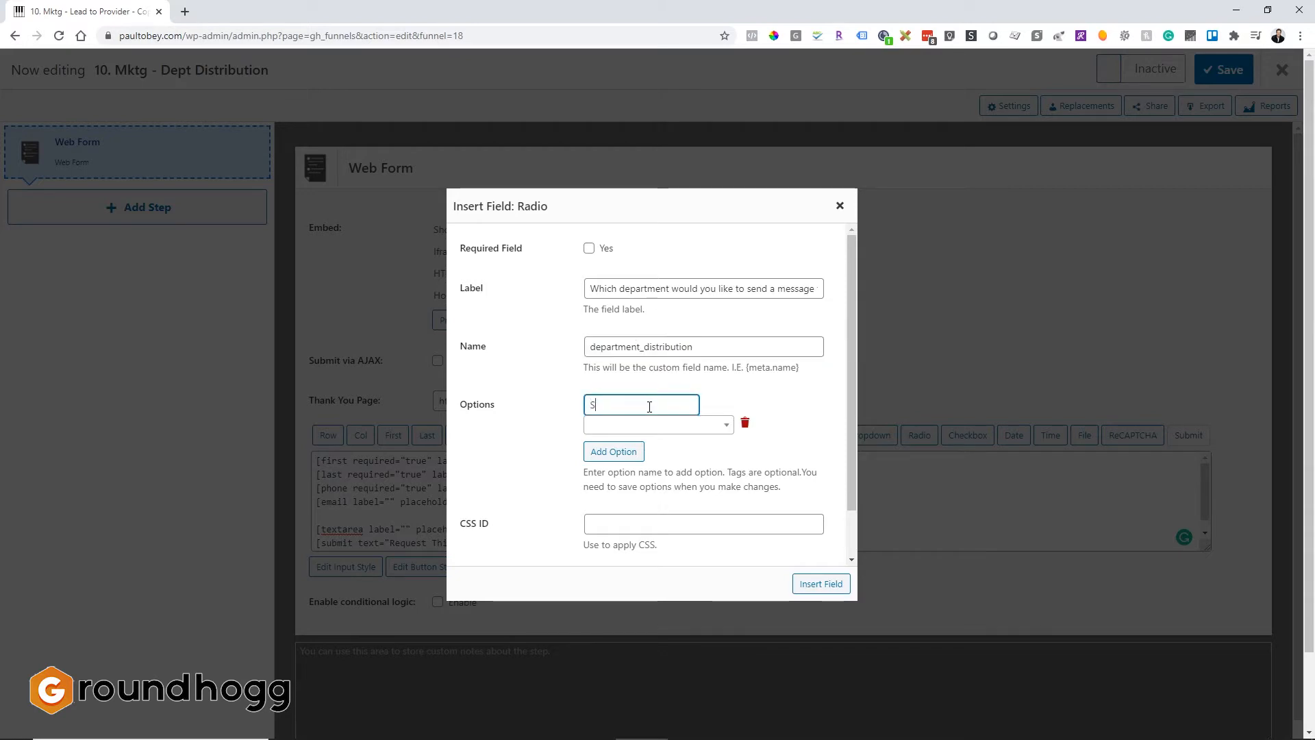
left_click(651, 425)
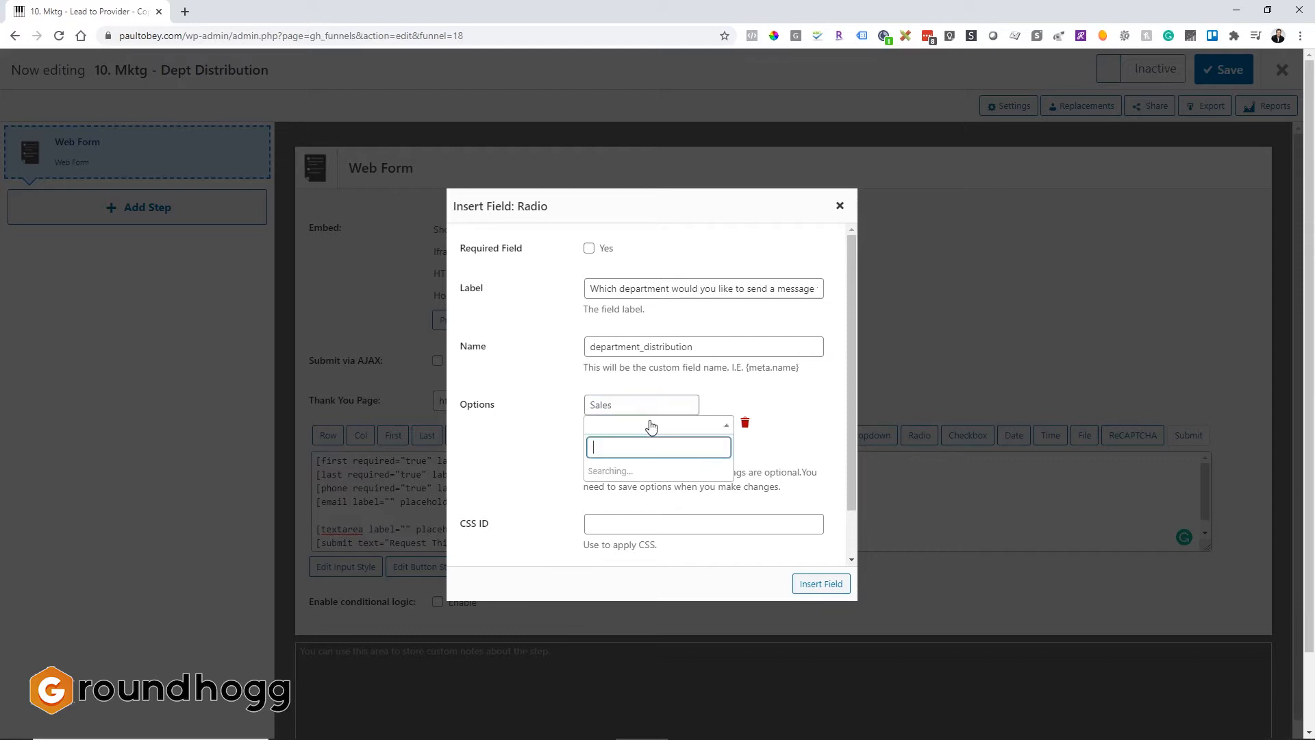
type("sales")
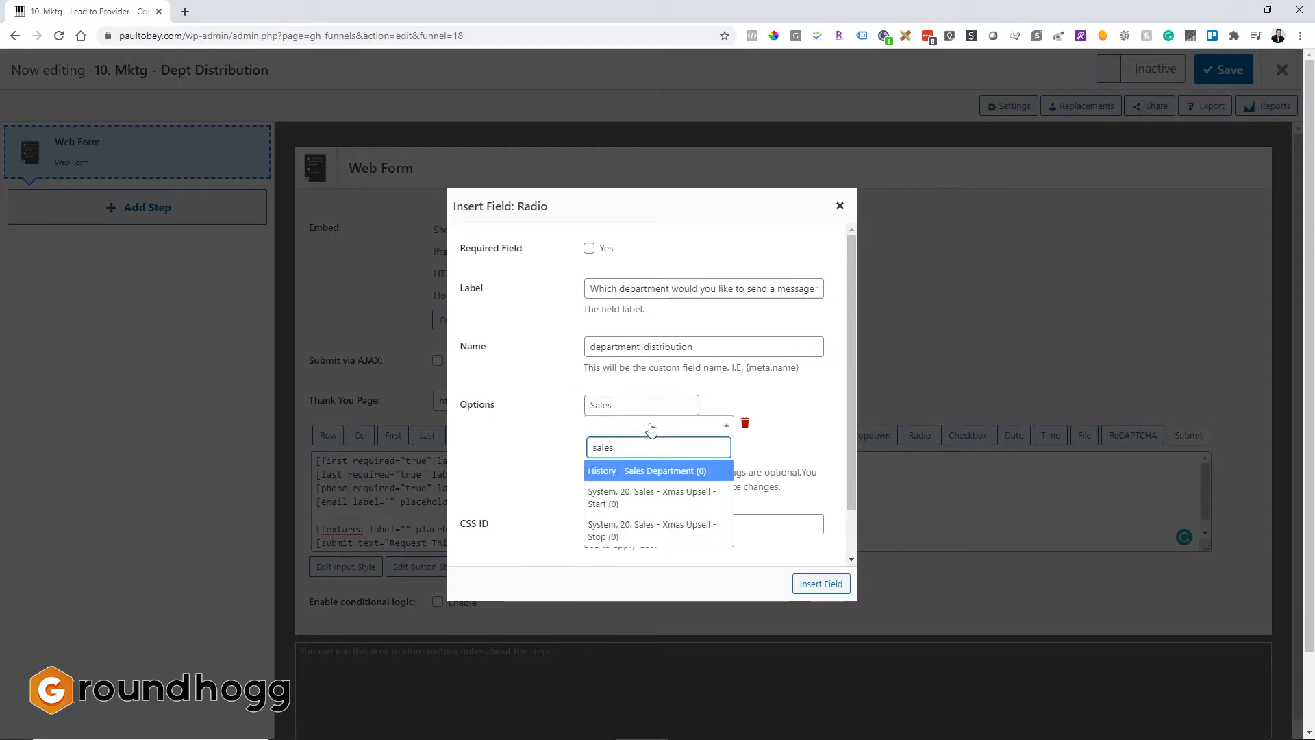
left_click(655, 470)
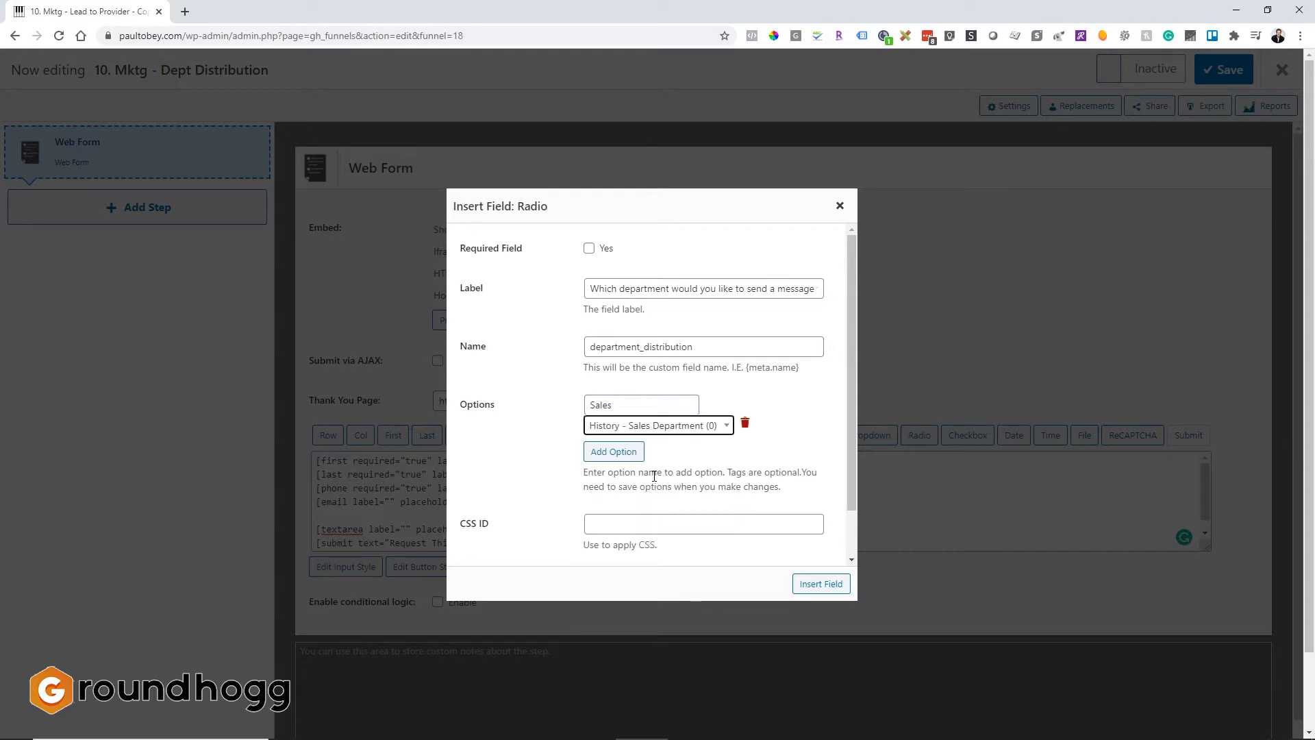
Add a second option named Service linked to the History - Service Department tag.
left_click(622, 463)
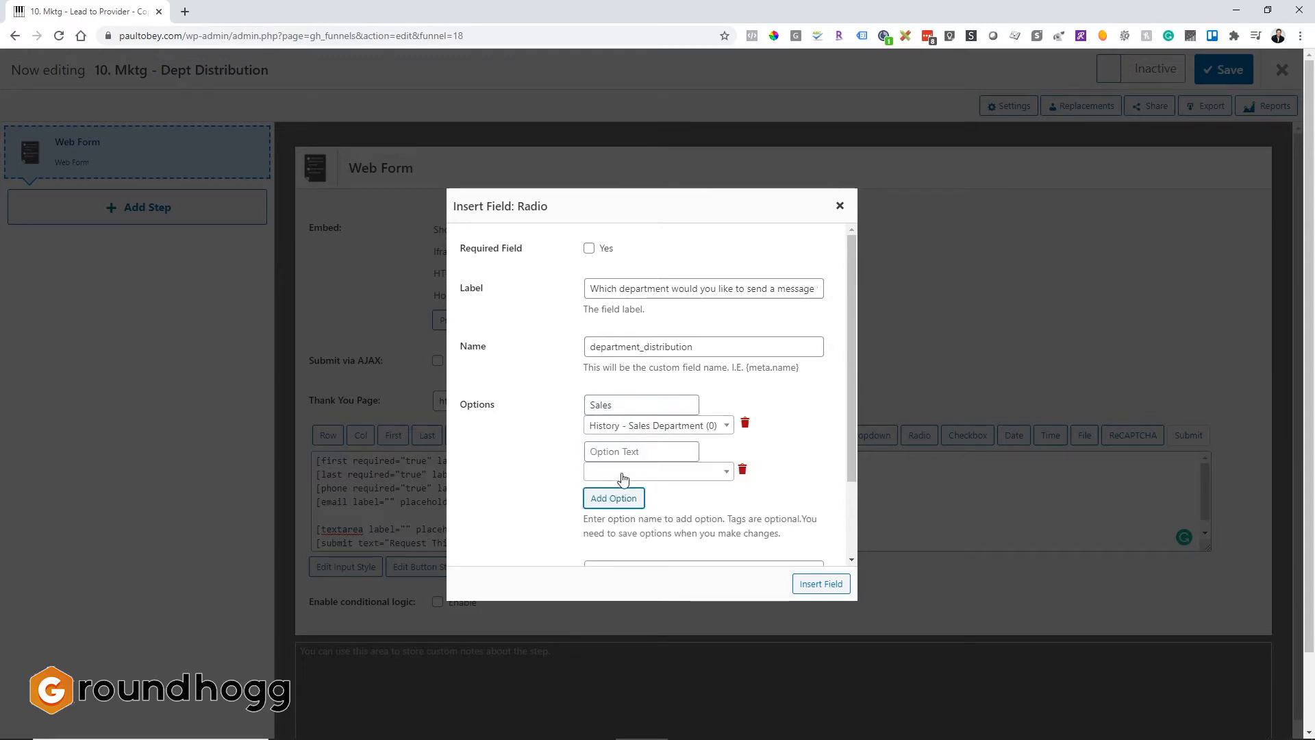
left_click(623, 460)
type("Service")
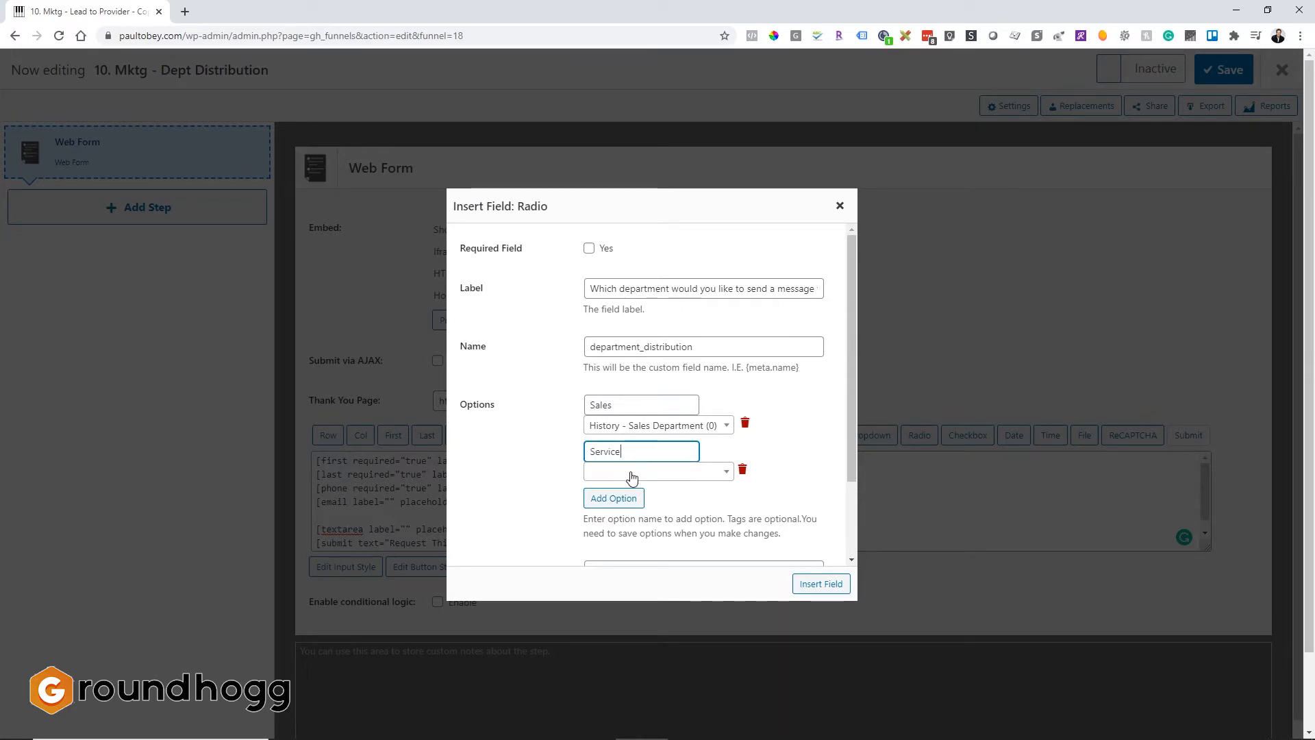
left_click(631, 473)
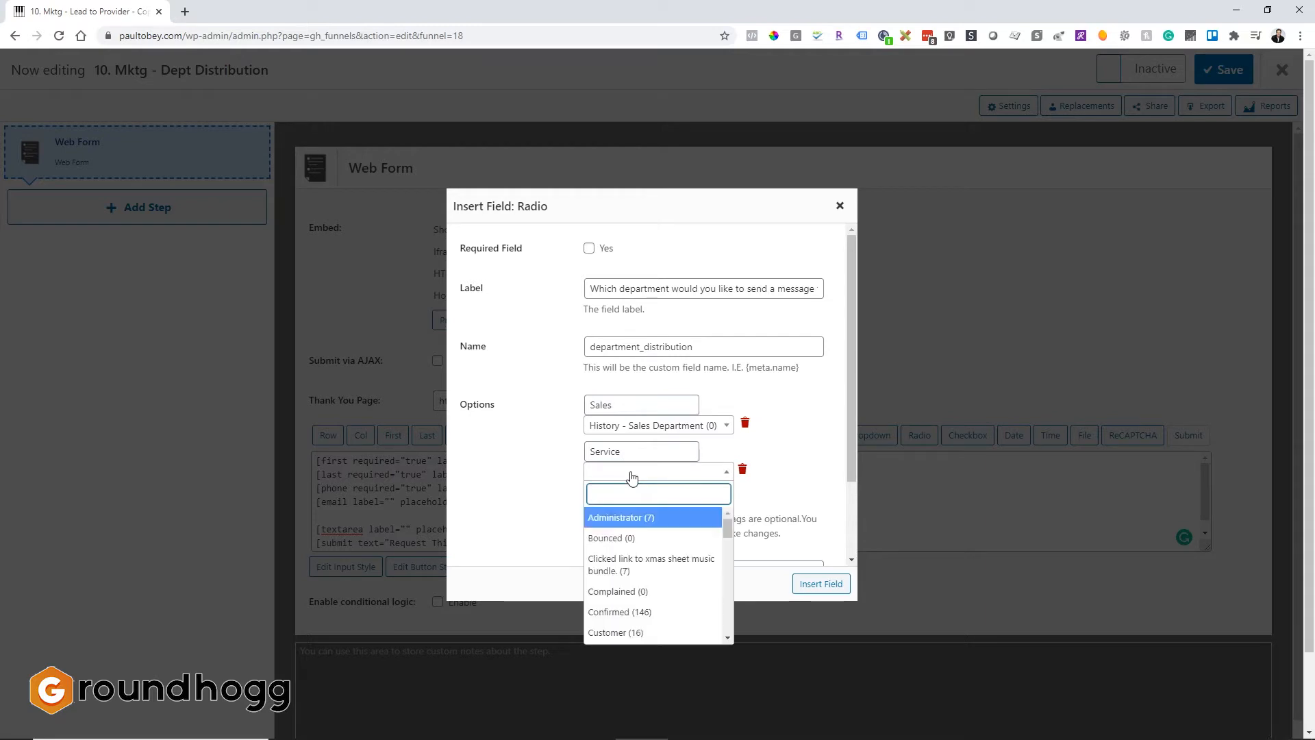
type("service")
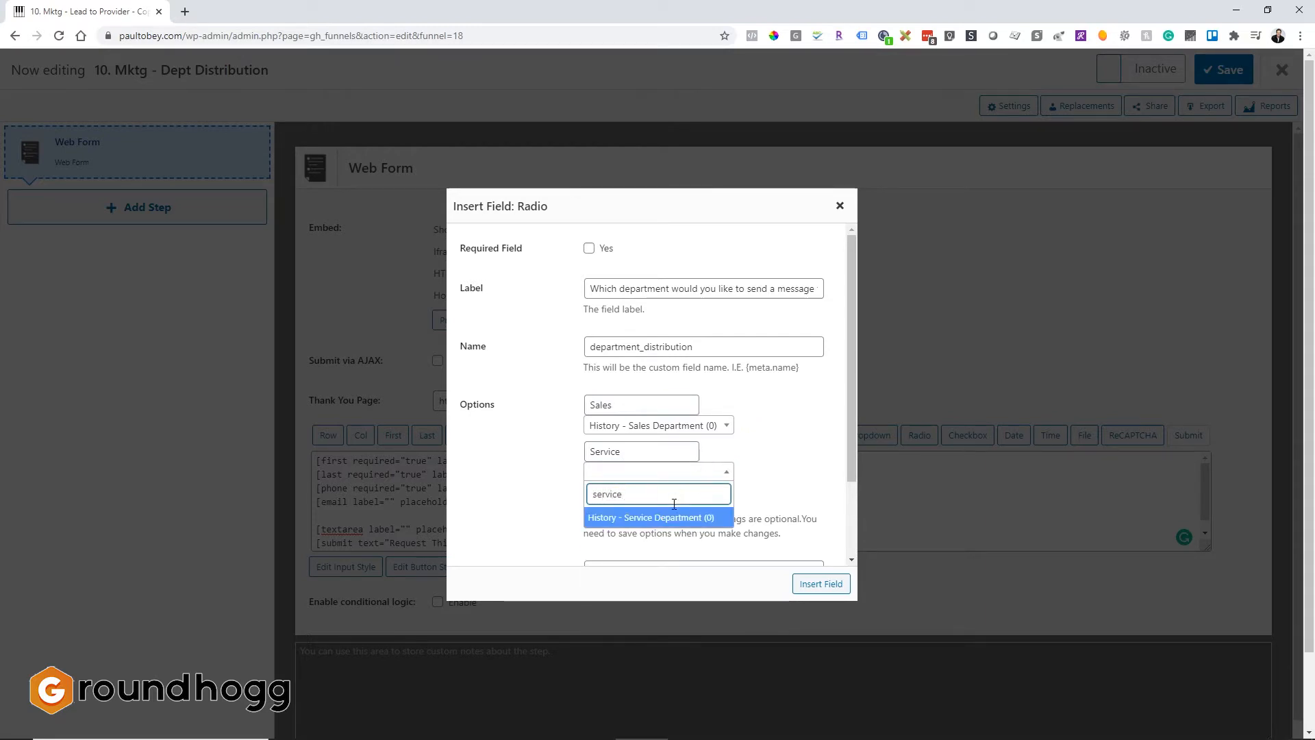
left_click(672, 518)
scroll(659, 499, "down", 1)
left_click(619, 431)
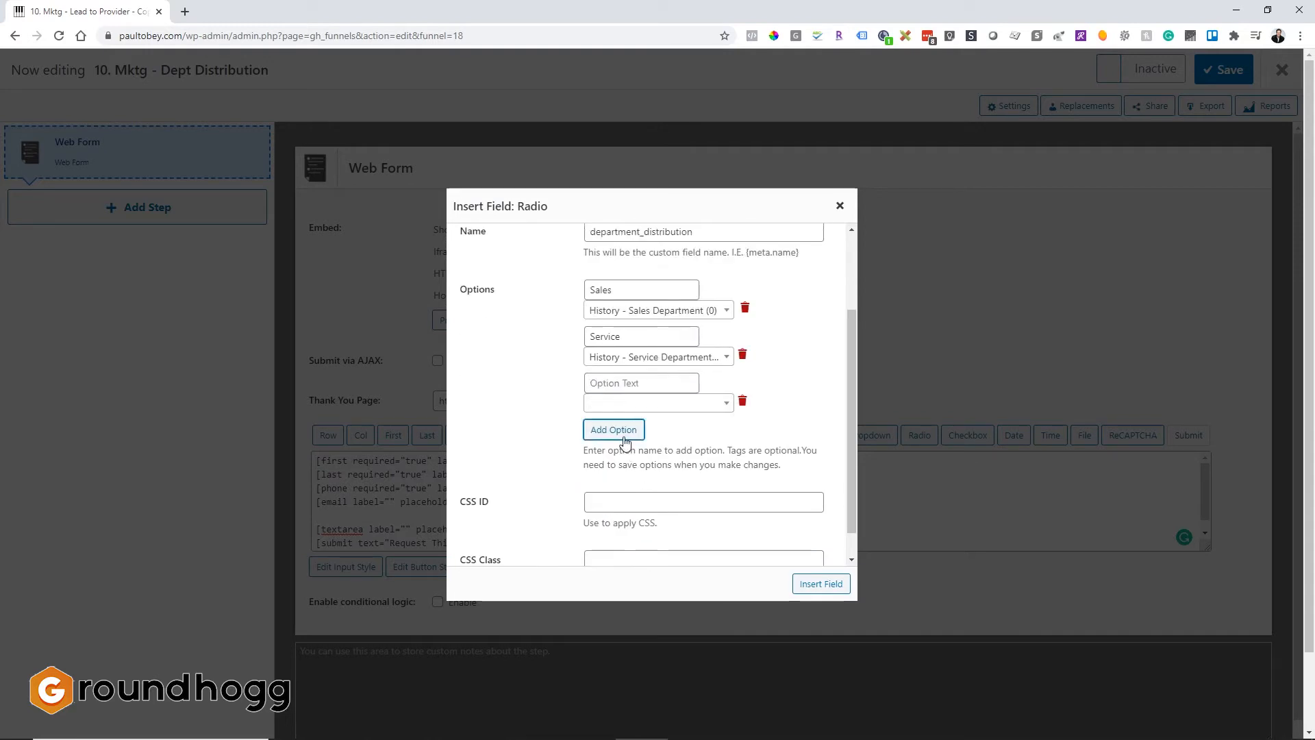
left_click(617, 404)
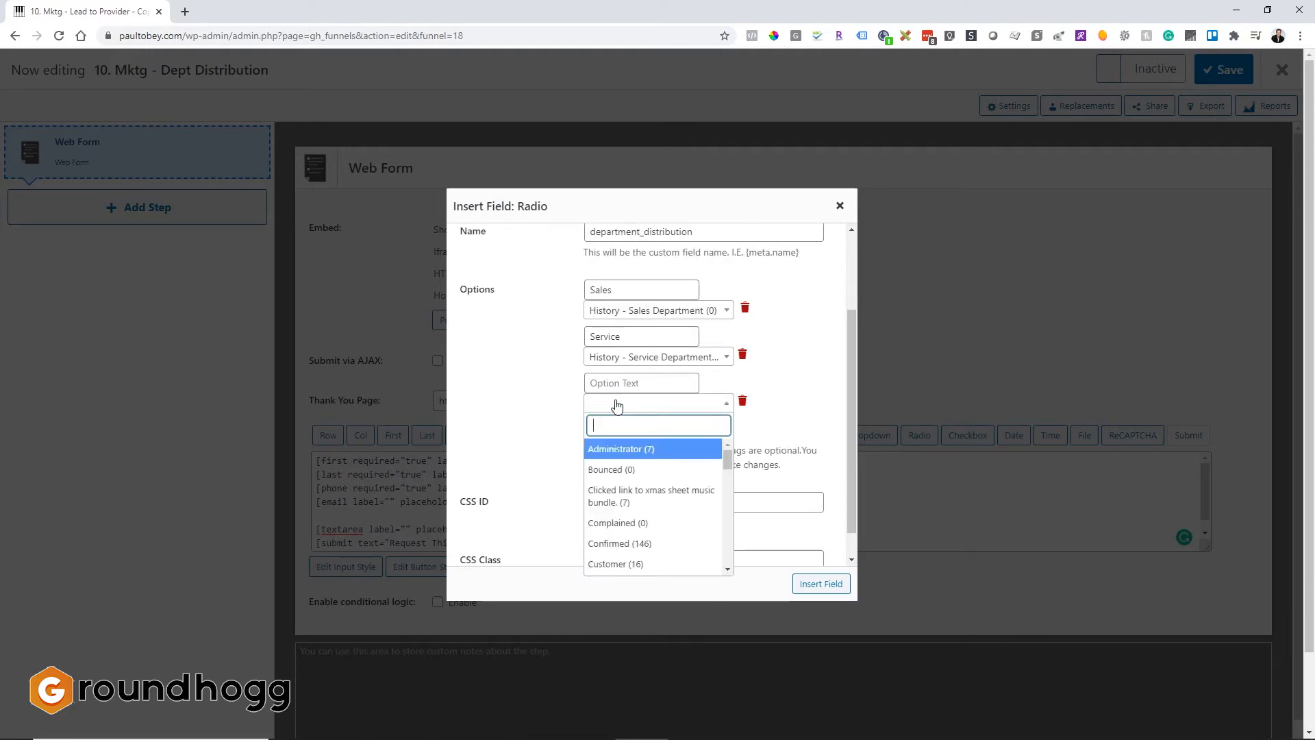
type("Parts")
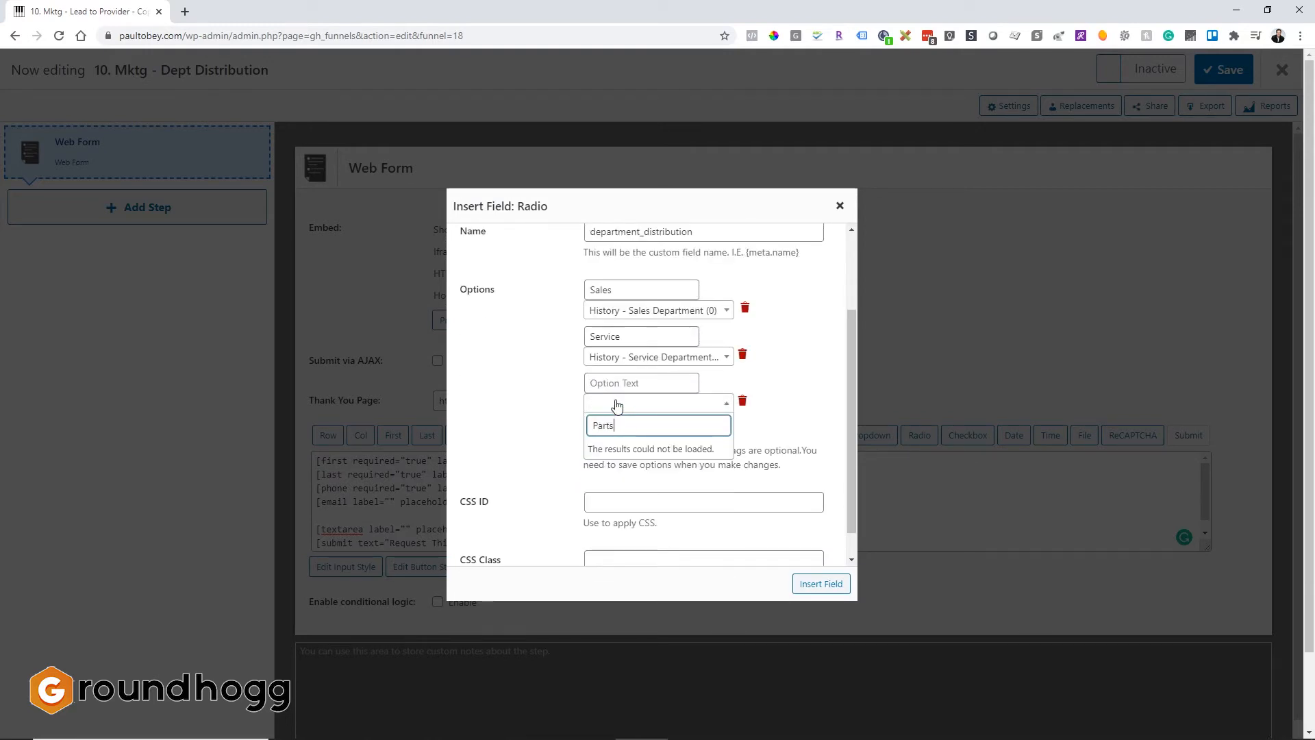
key("Return")
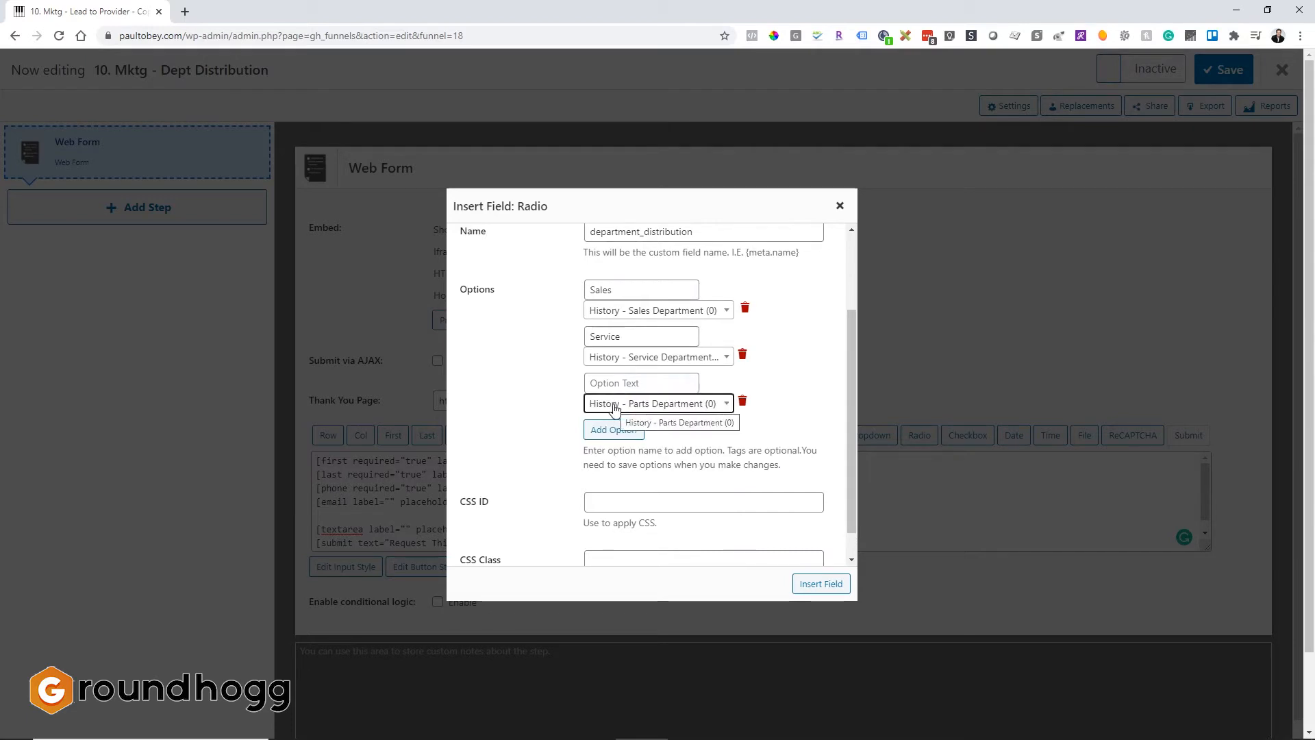
left_click(743, 401)
left_click(624, 405)
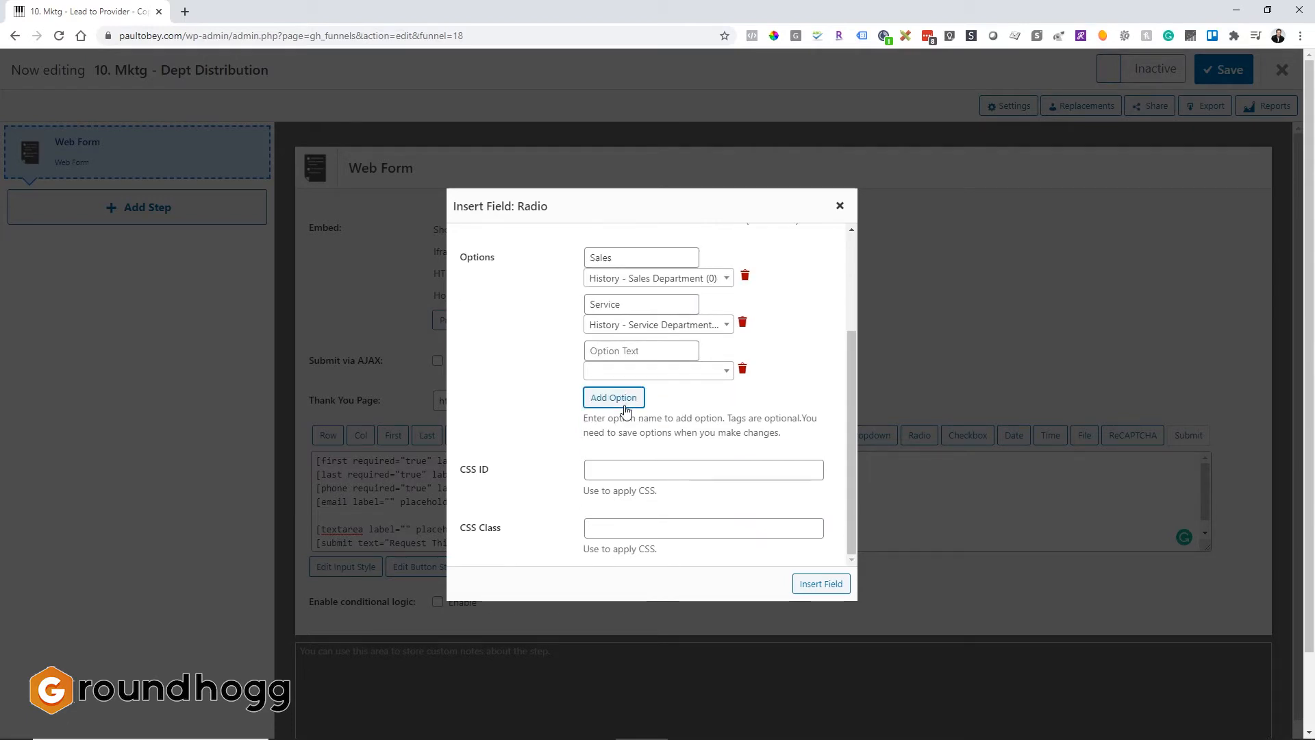
Add a third option named Parts linked to the History - Parts Department tag.
scroll(624, 410, "up", 2)
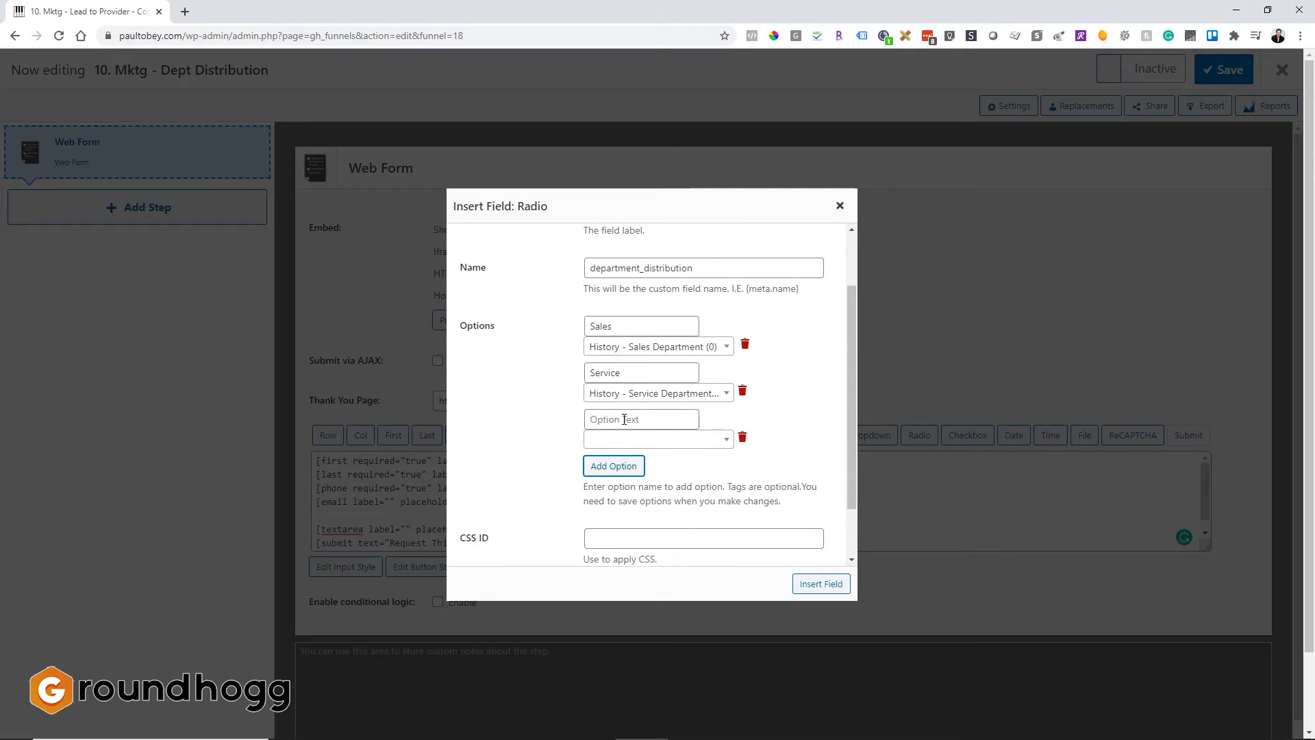
left_click(624, 419)
type("p")
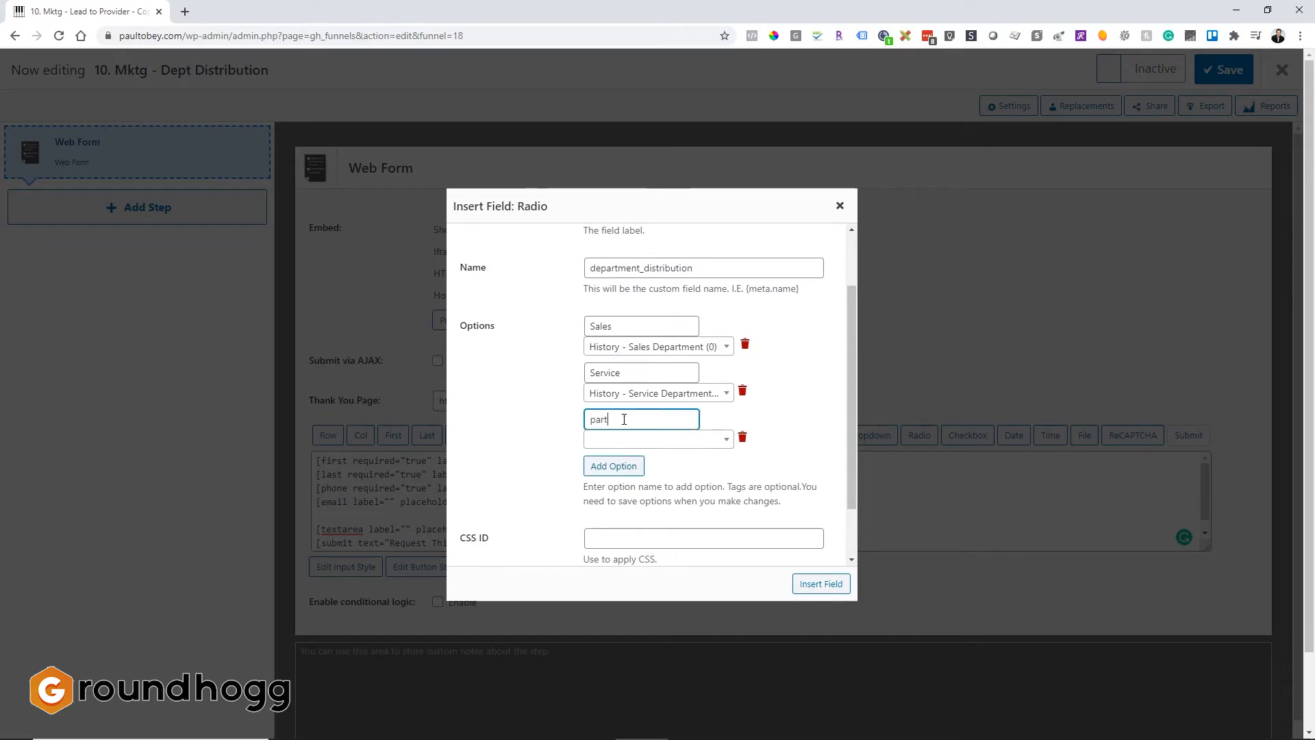
key("BackSpace")
type("P")
left_click(653, 441)
type("parts")
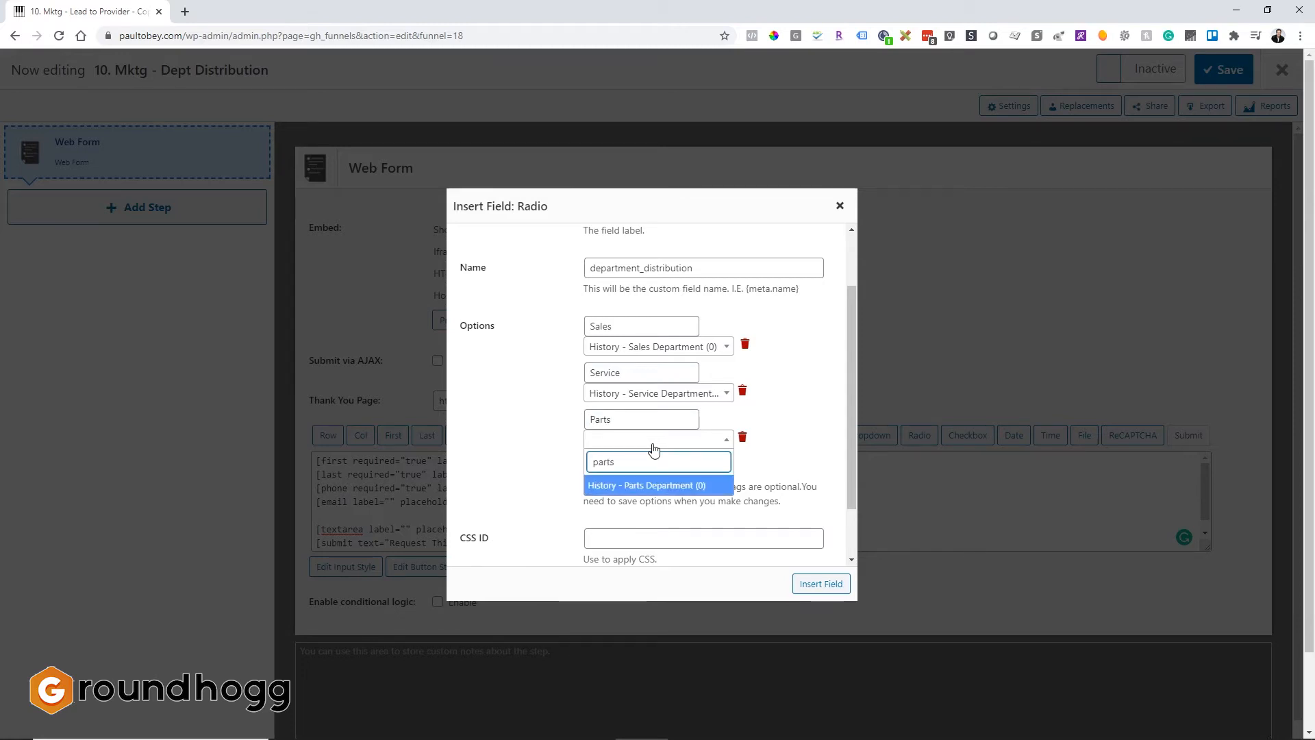
left_click(655, 488)
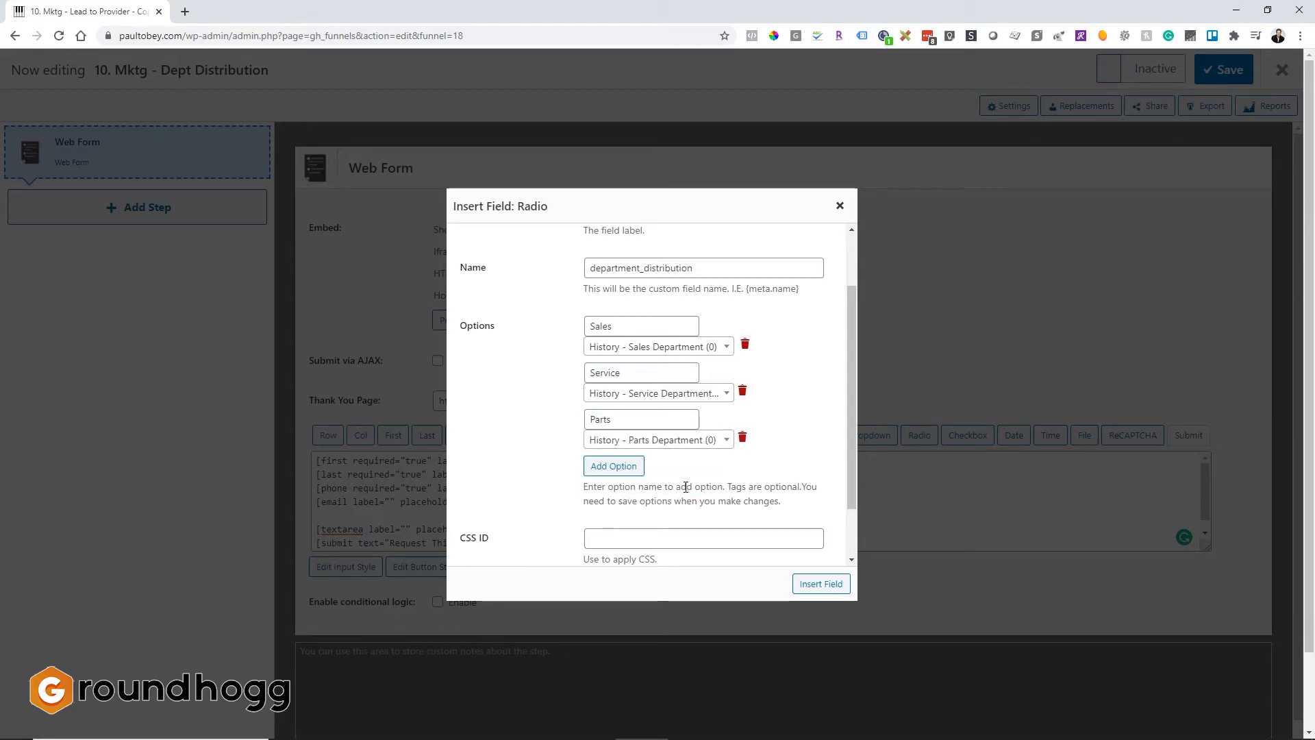
Make the radio field required and insert it into the form.
scroll(685, 487, "up", 1)
scroll(685, 487, "up", 2)
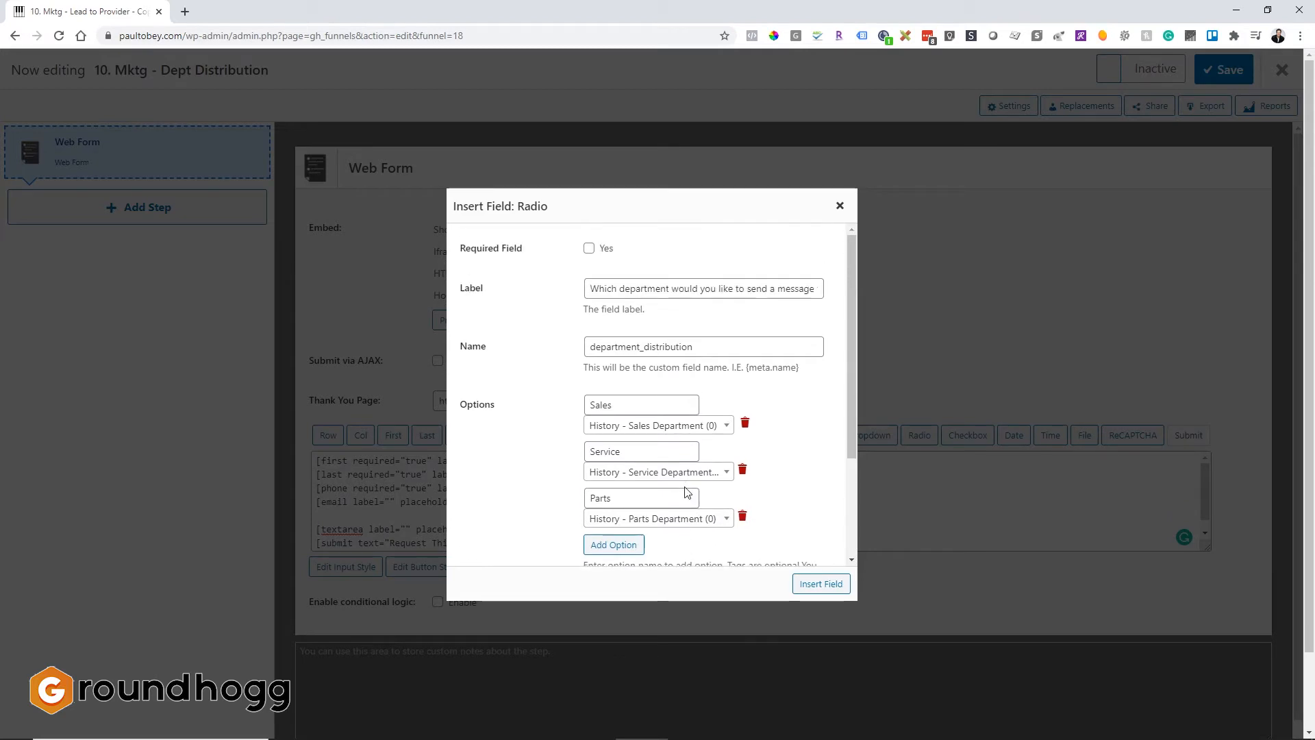
left_click(588, 249)
scroll(513, 363, "down", 3)
left_click(821, 584)
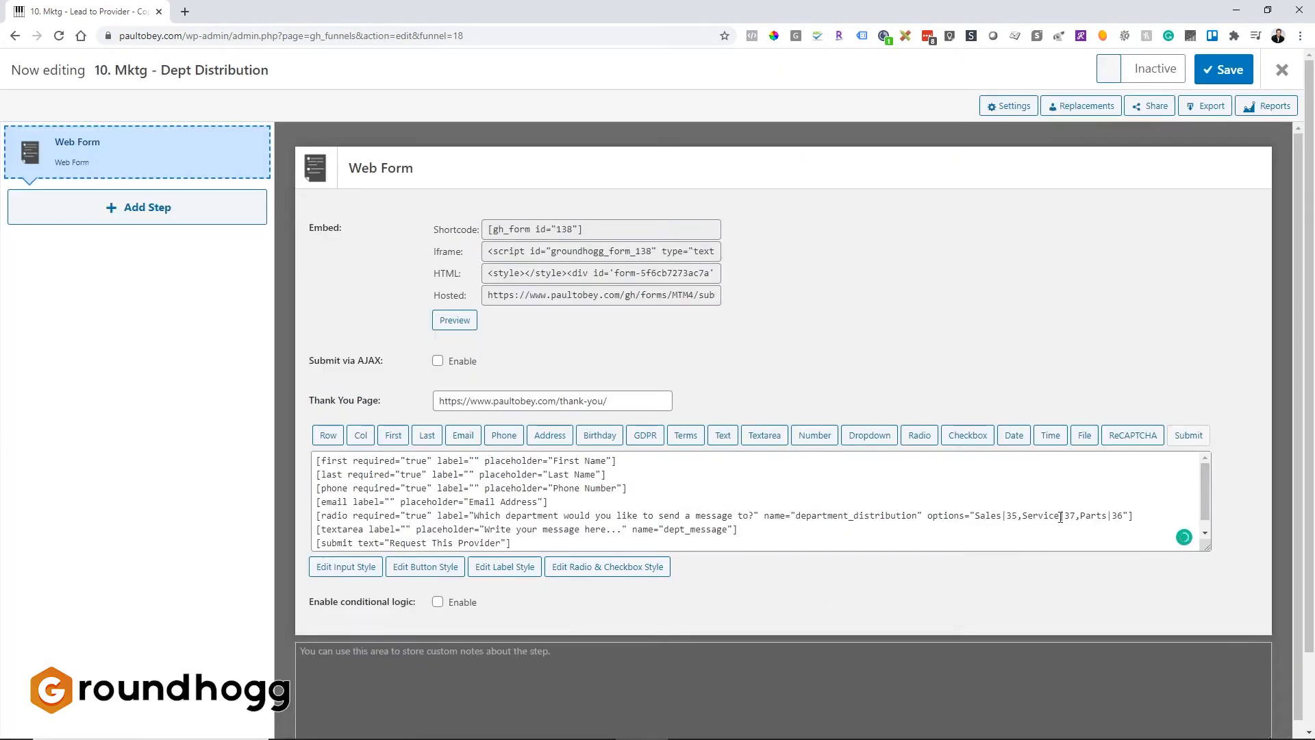
Add an Admin Notification action step after the web form.
left_click_drag(1155, 514, 315, 514)
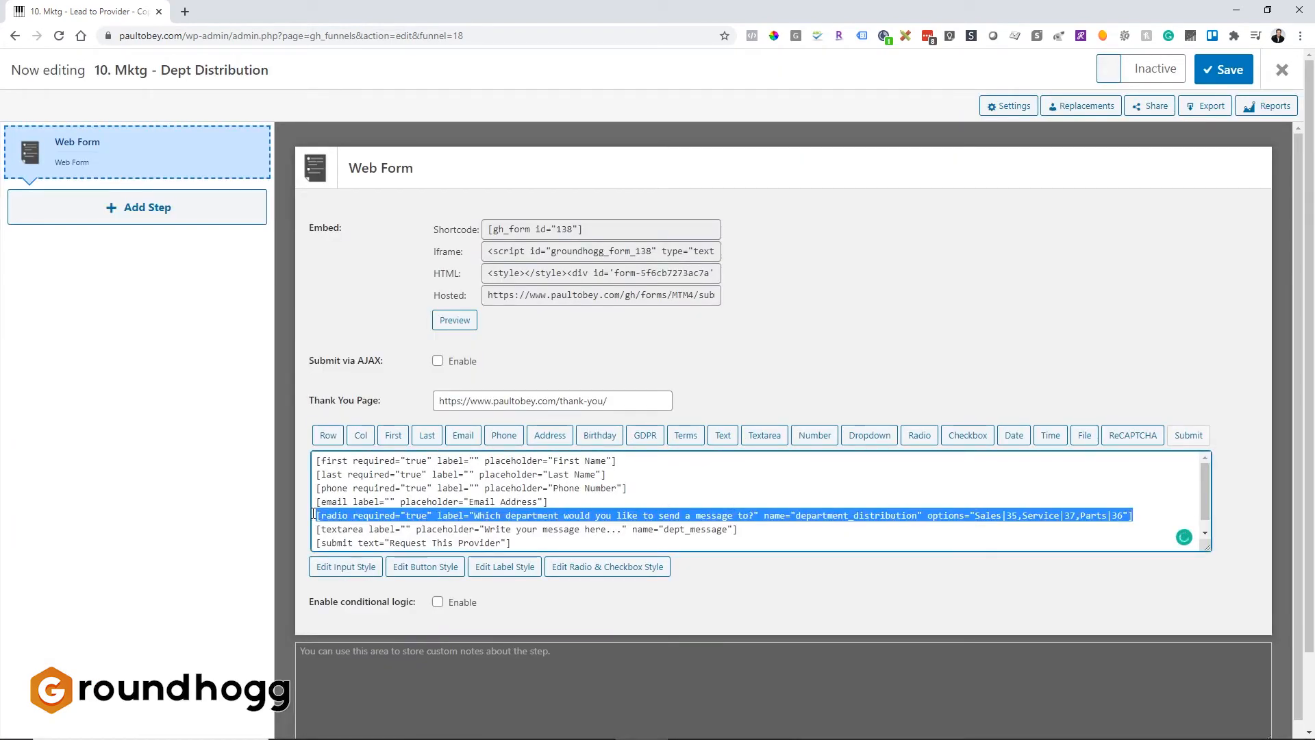
left_click(169, 396)
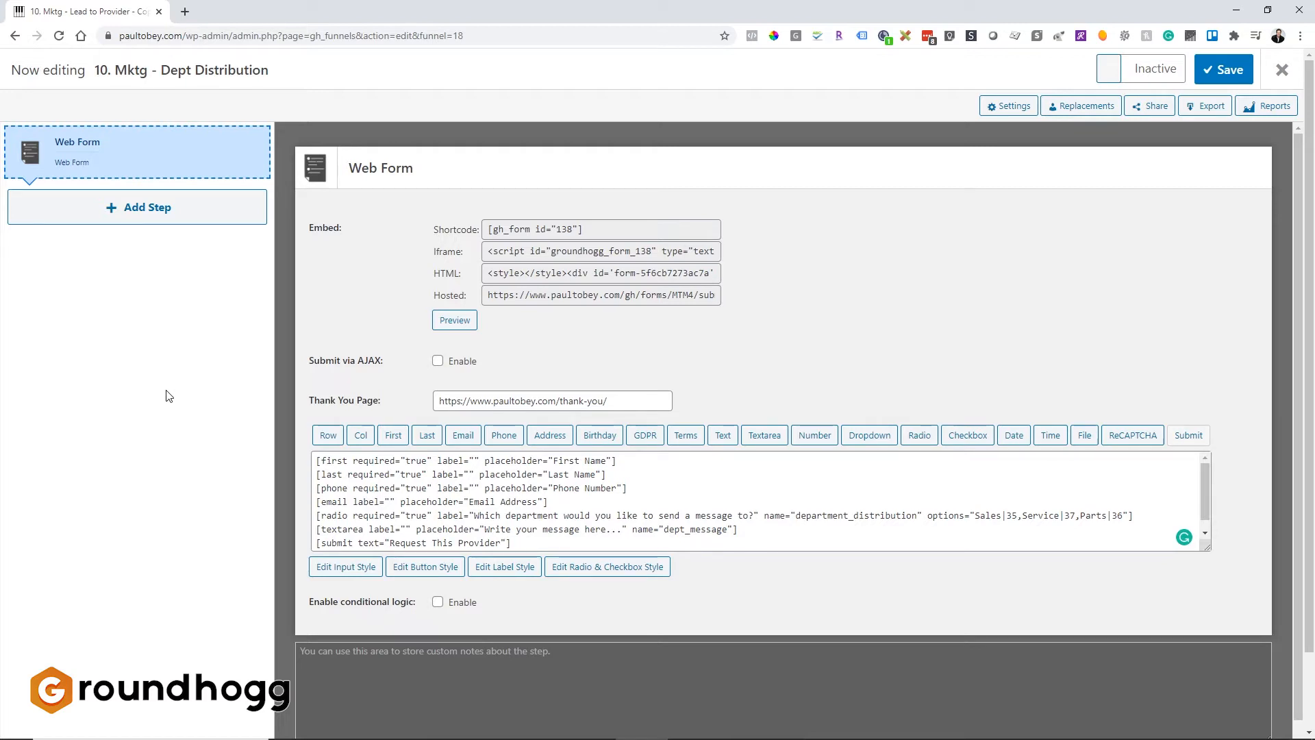
left_click(162, 223)
scroll(685, 274, "up", 1)
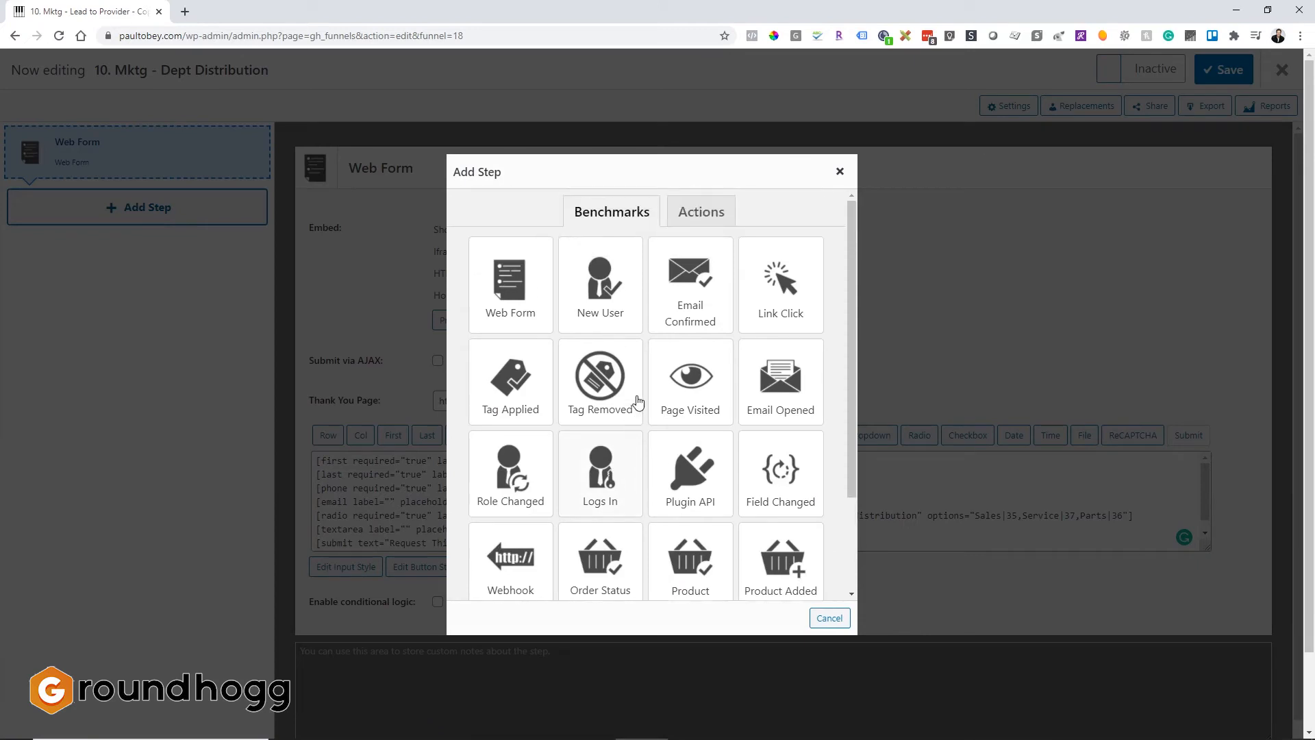
left_click(701, 212)
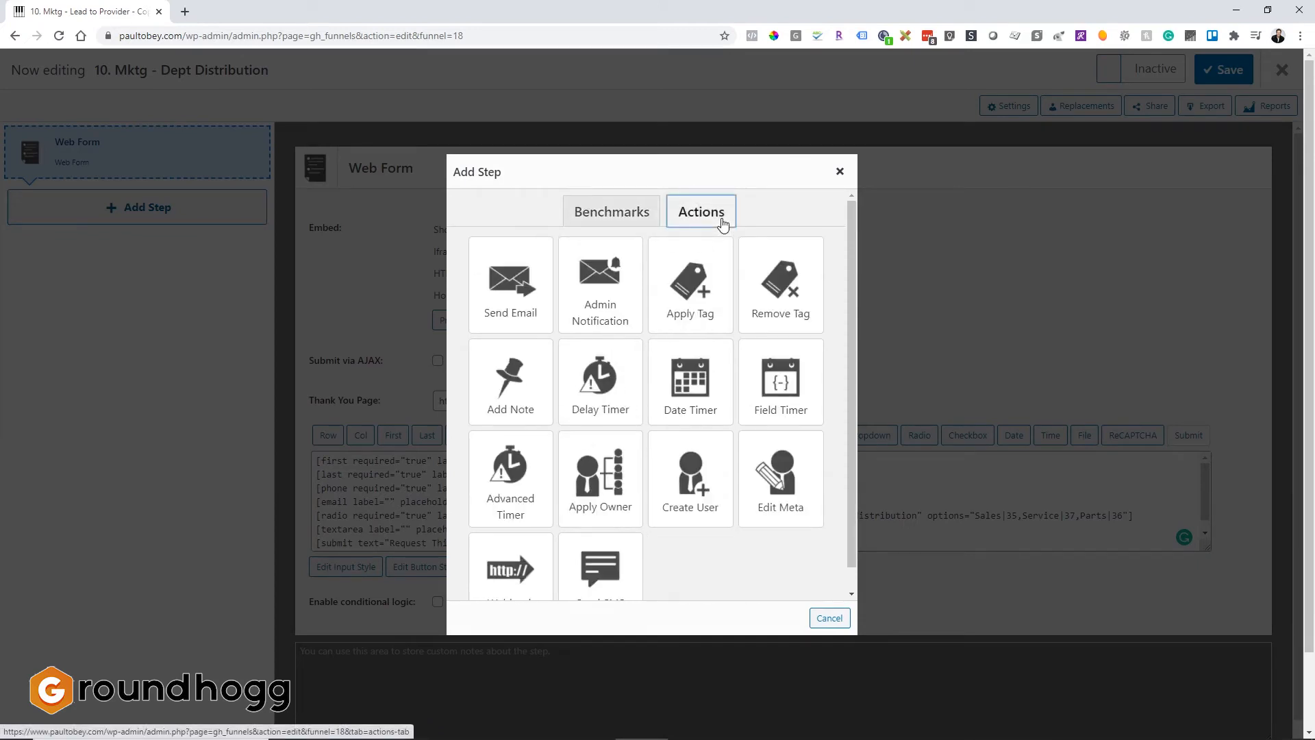
left_click(620, 289)
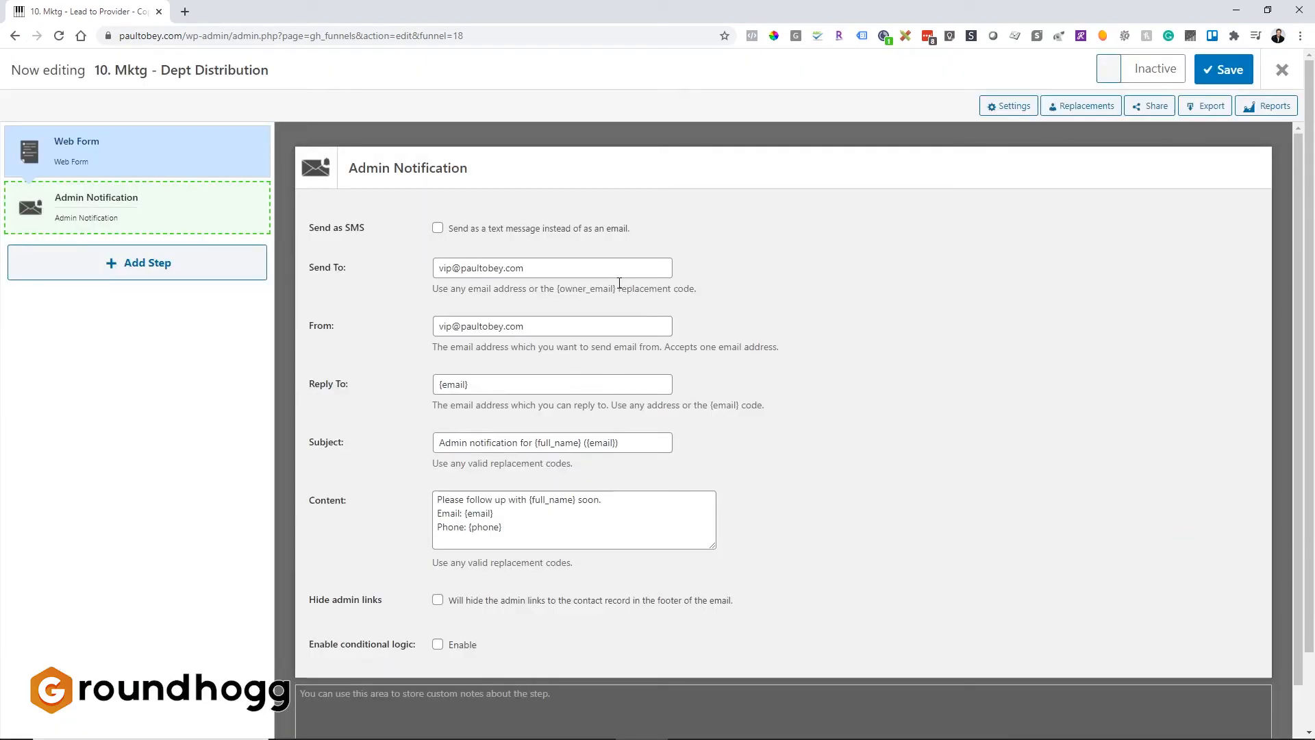
Set the notification's recipient to the sales department e-mail address and the sender to the info address.
left_click(532, 270)
left_click_drag(532, 270, 409, 288)
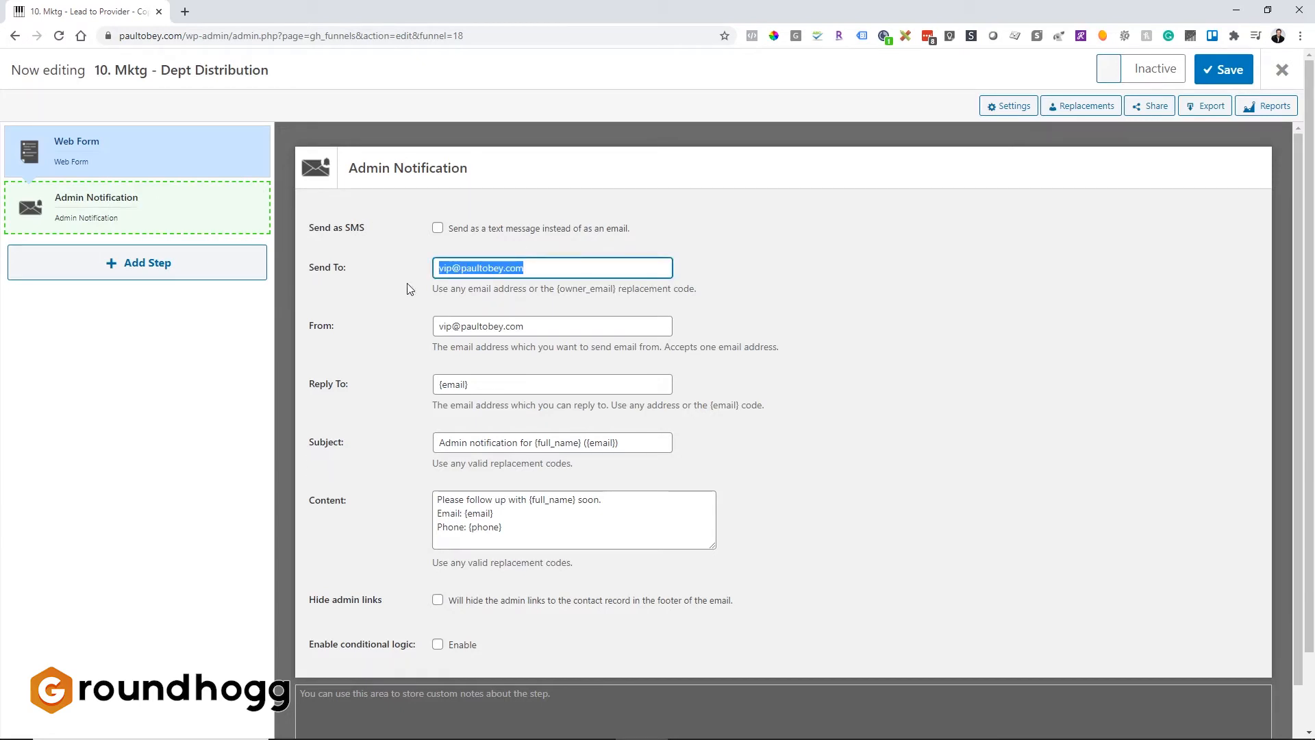
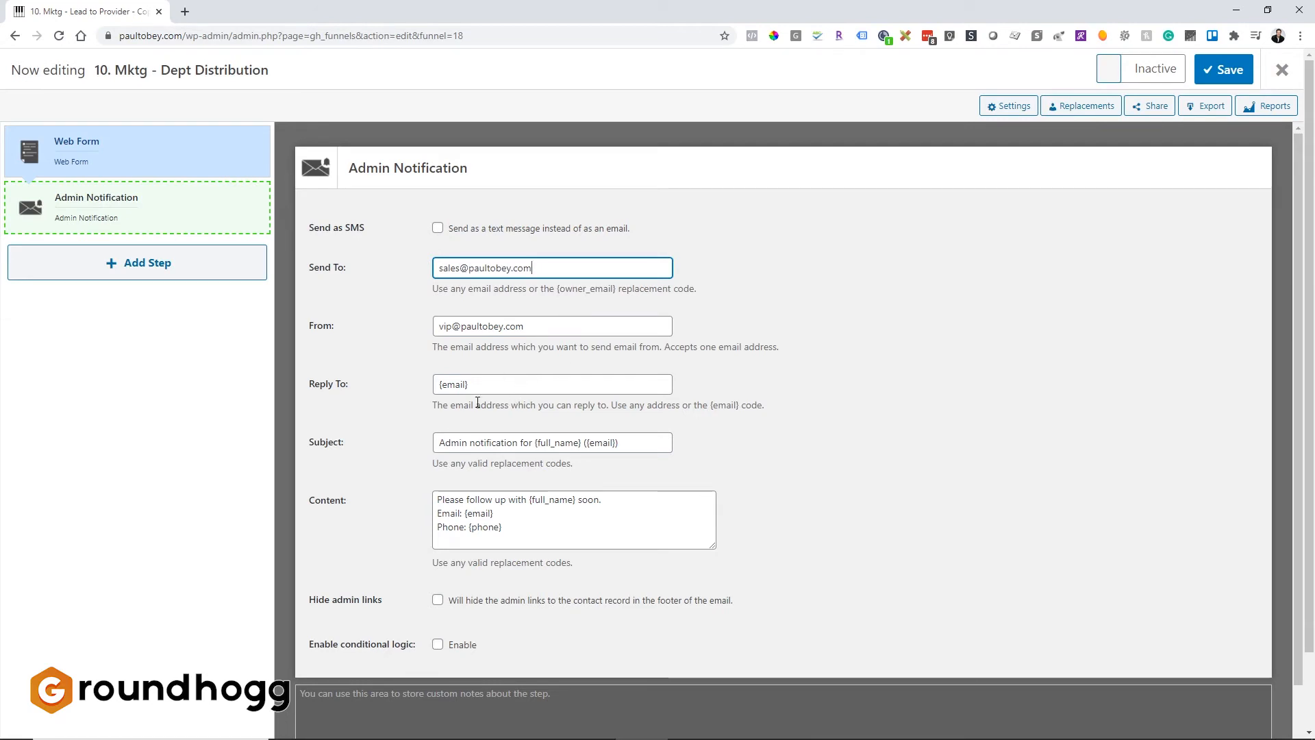
double_click(447, 326)
type("in")
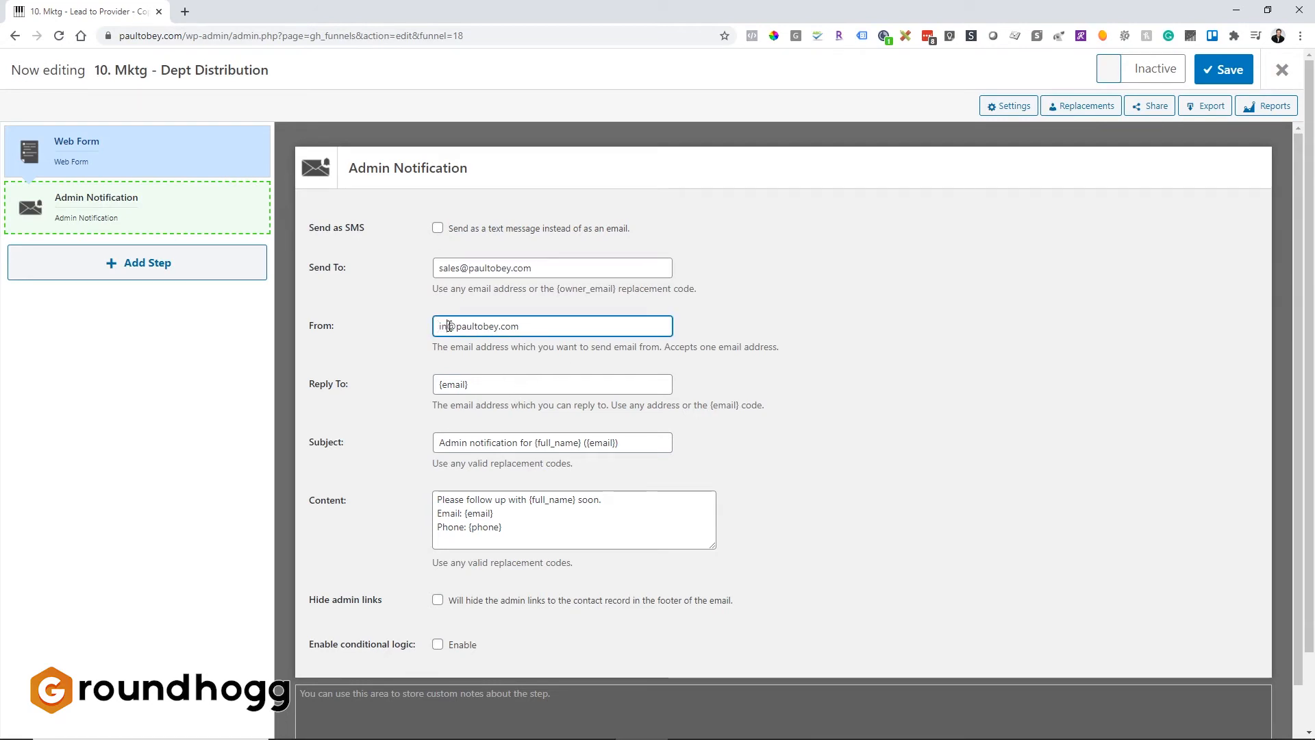
type("fo")
Set the notification subject to "You've received a message from our contact page.".
scroll(616, 374, "down", 1)
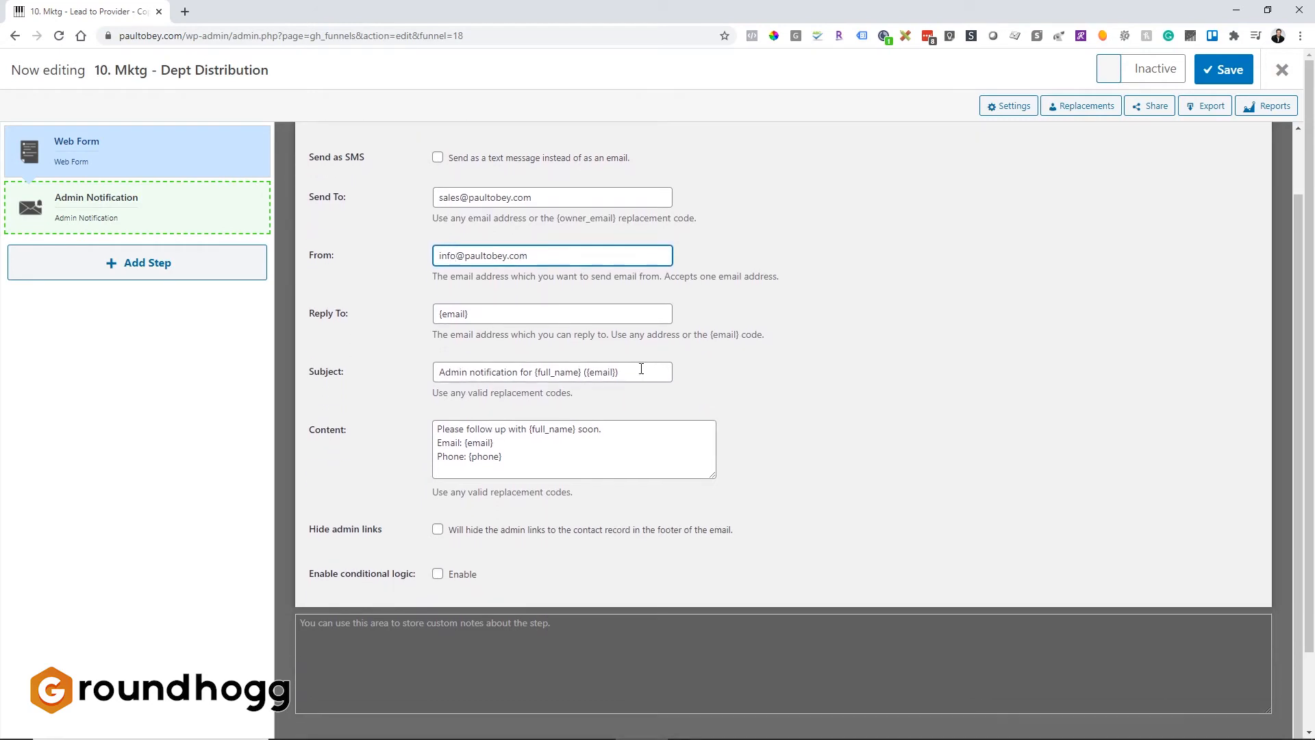
left_click_drag(643, 372, 375, 385)
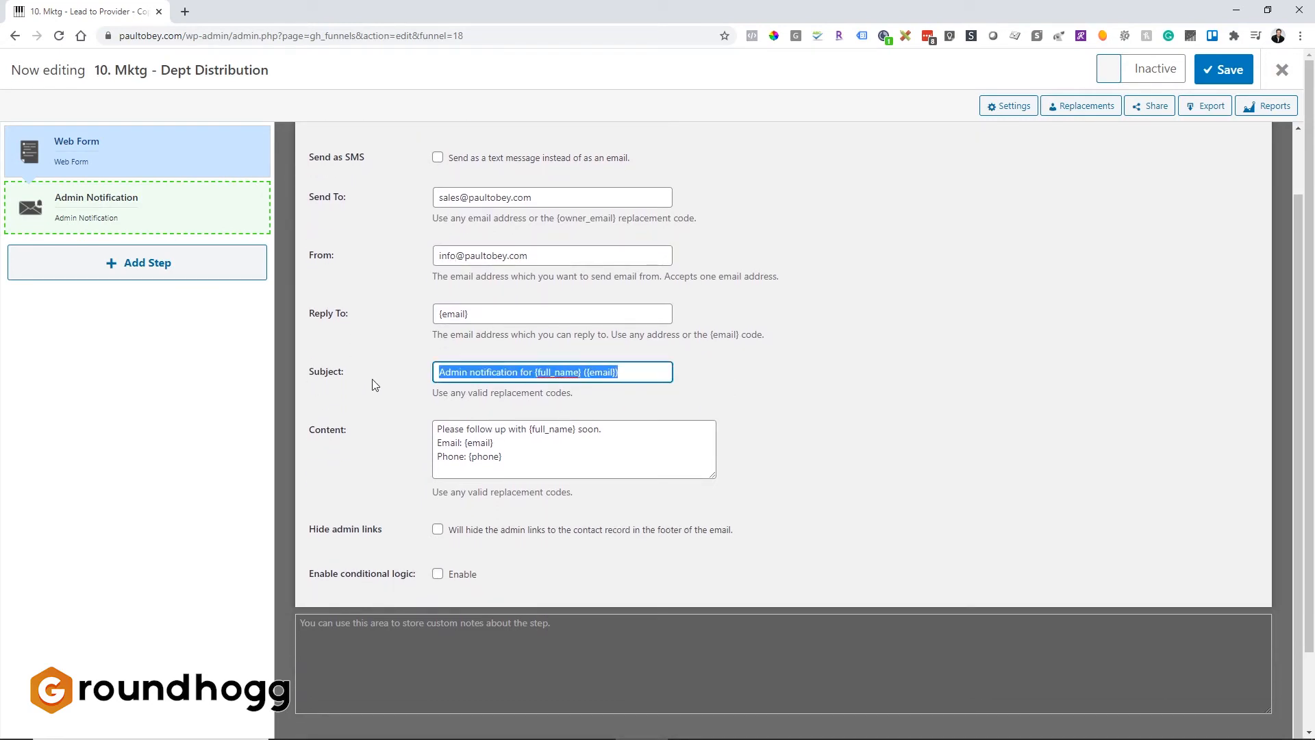
type("You've re")
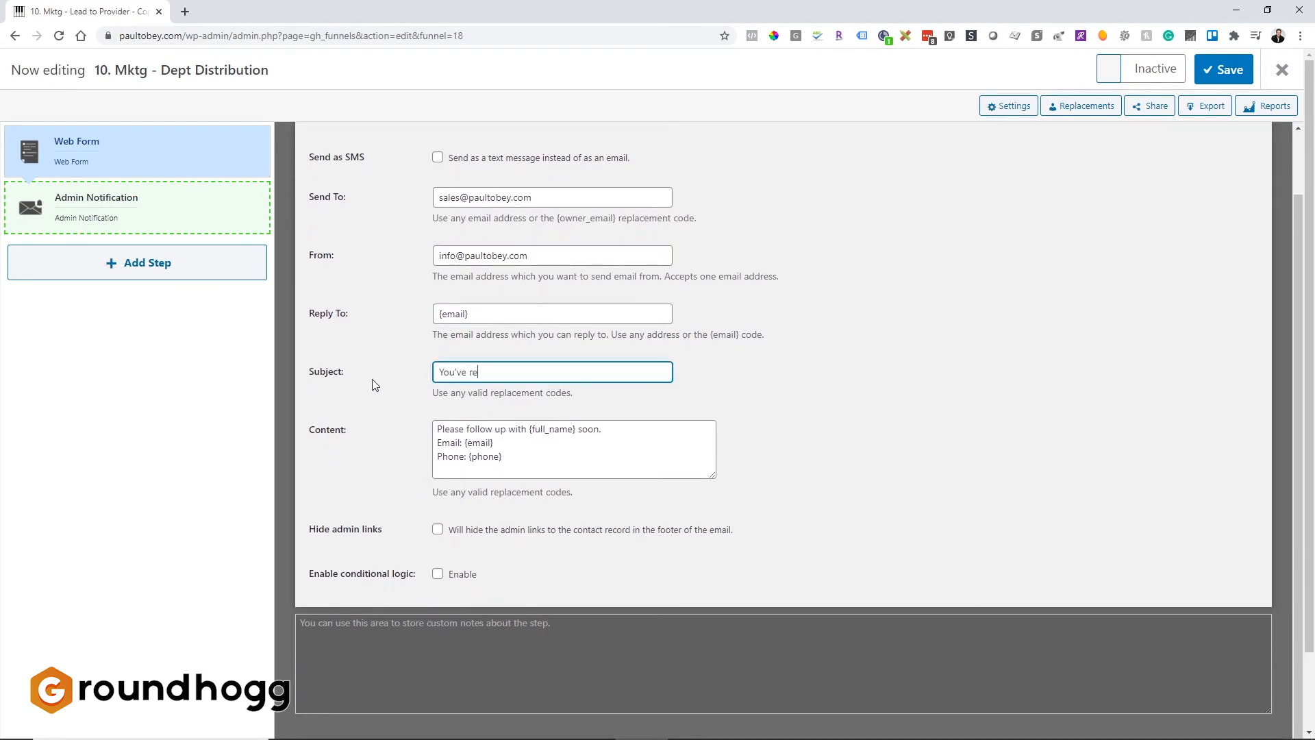
type("ceived a message from our contact page.")
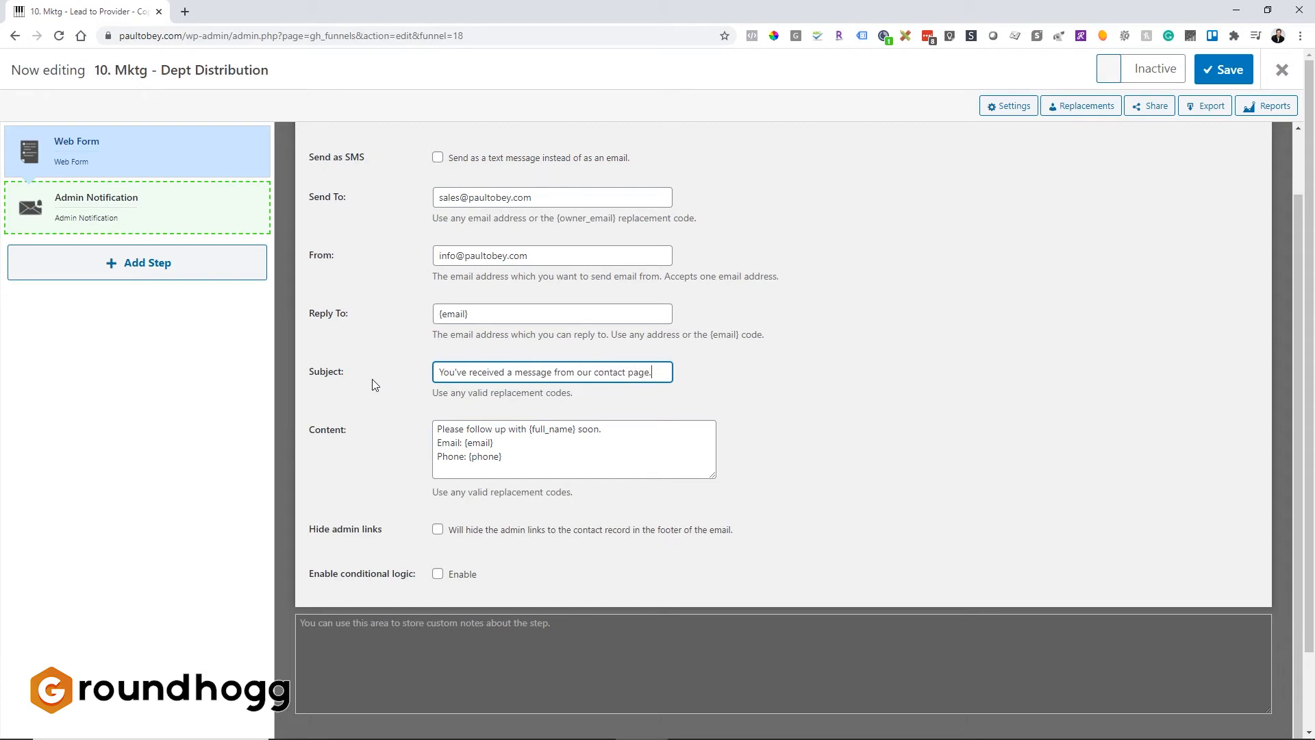
Replace the notification content with "Here are the details of the mesage:" followed by {first} {last} and {message}.
left_click_drag(525, 460, 411, 424)
key("BackSpace")
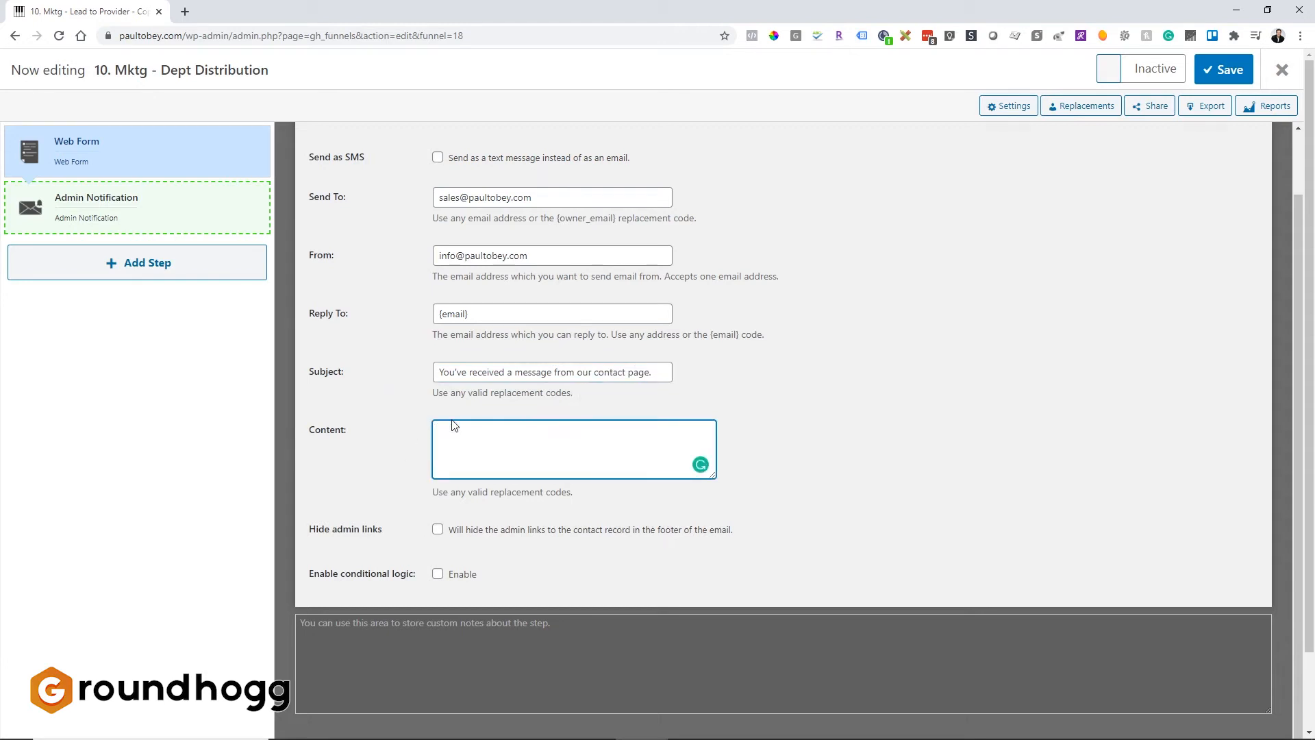
type("Here are the details of the mesage:")
key("Return")
key("Return")
type("{fi")
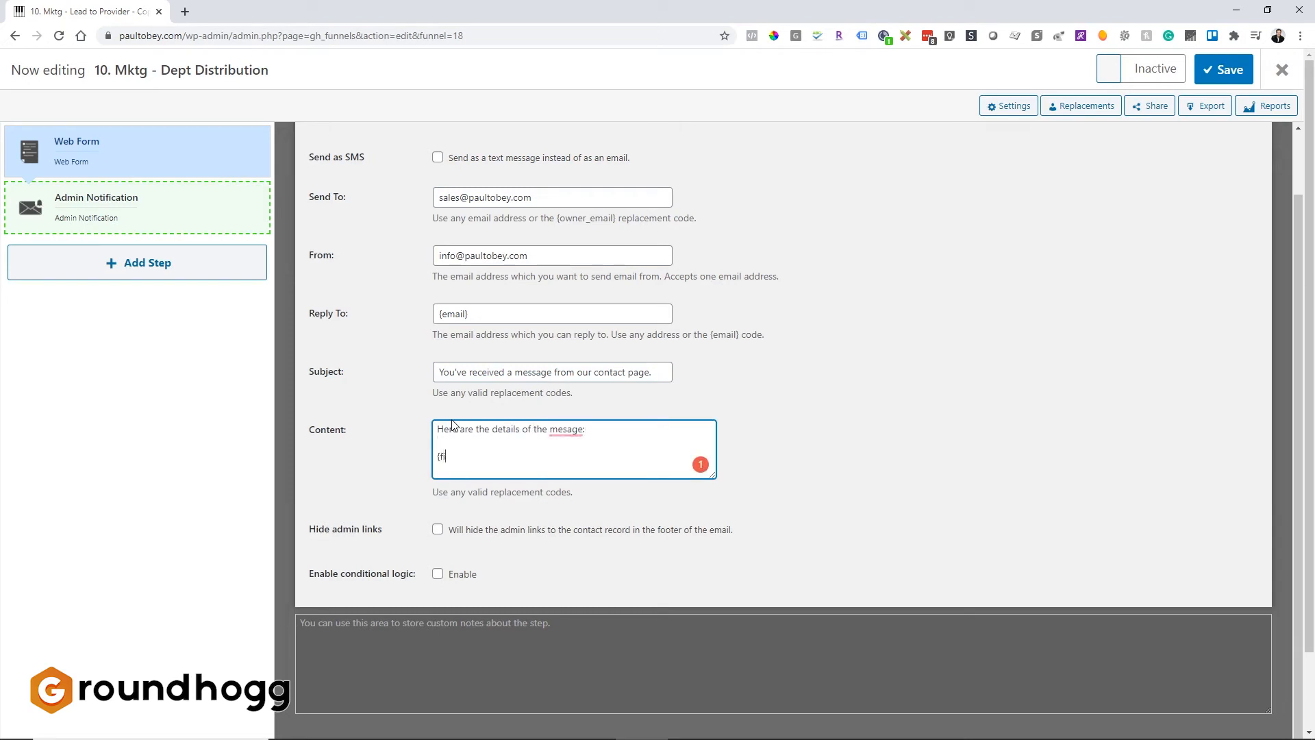
type("rst} {last}")
key("Return")
type("{message}")
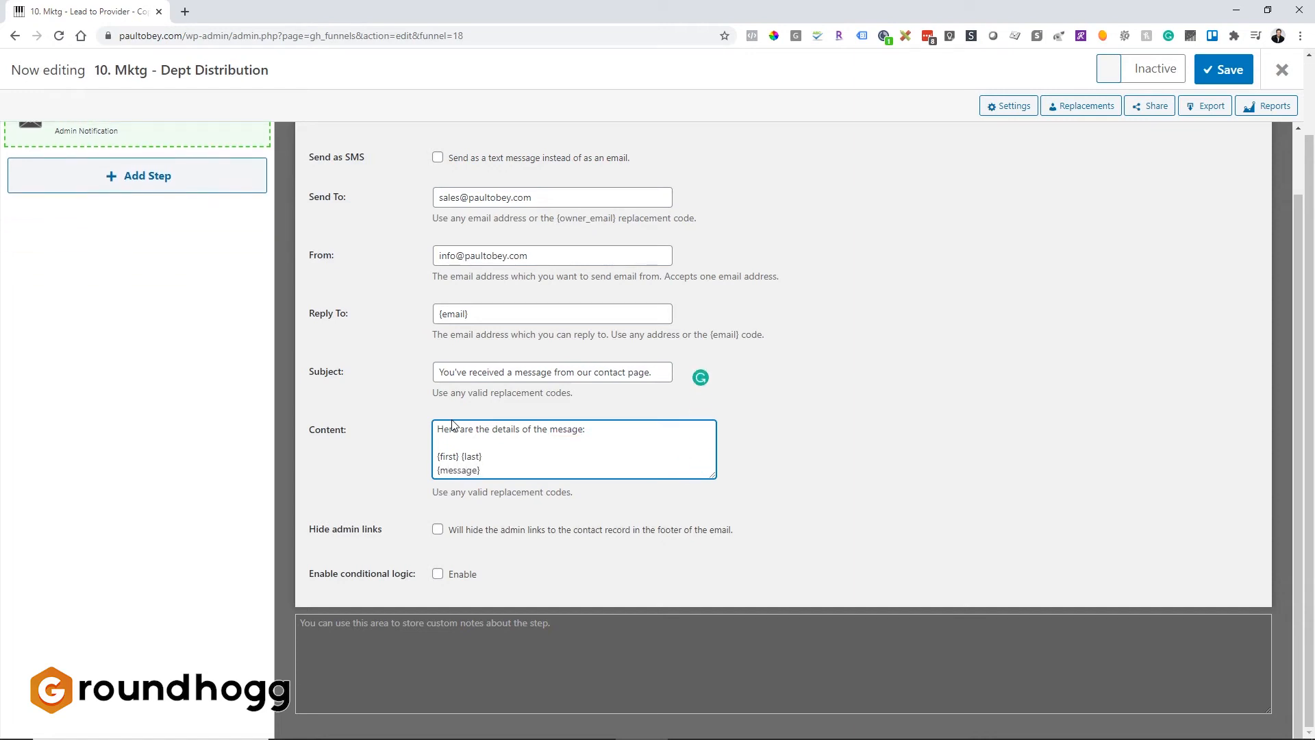
Enable conditional logic for the admin notification step.
left_click(965, 464)
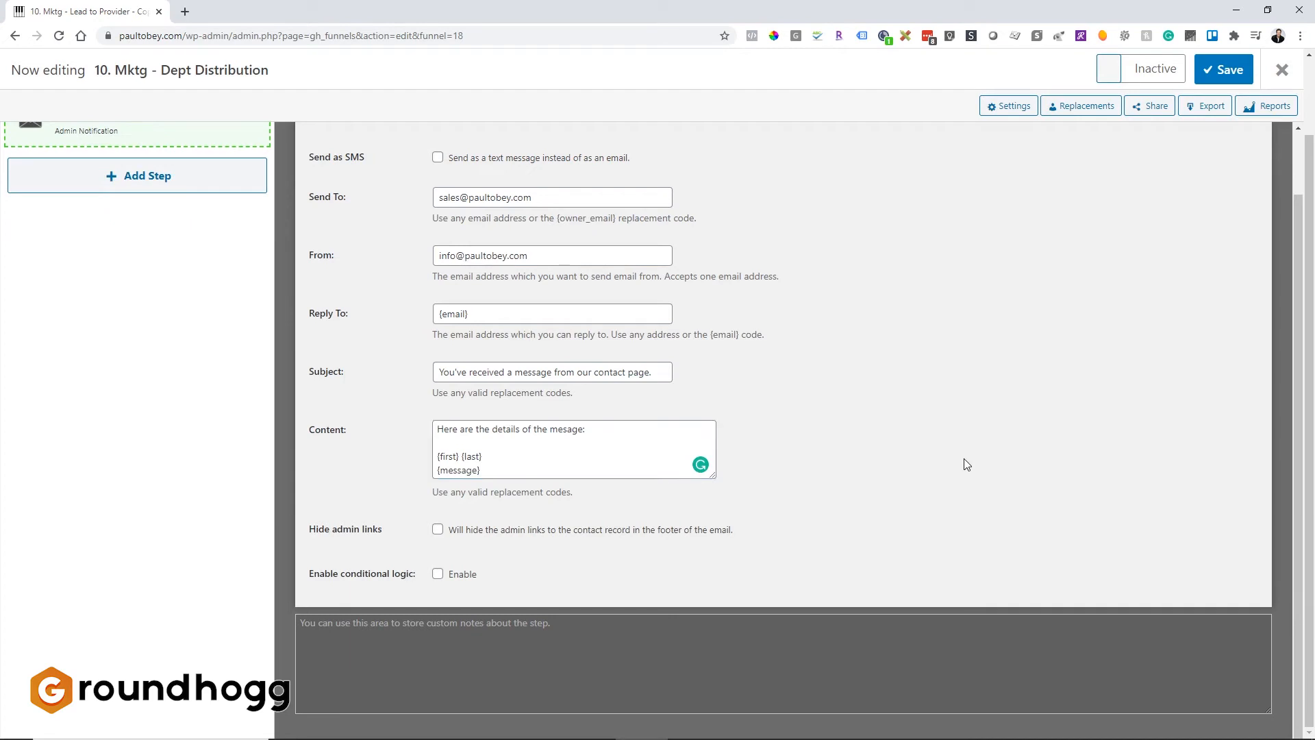
scroll(784, 450, "up", 1)
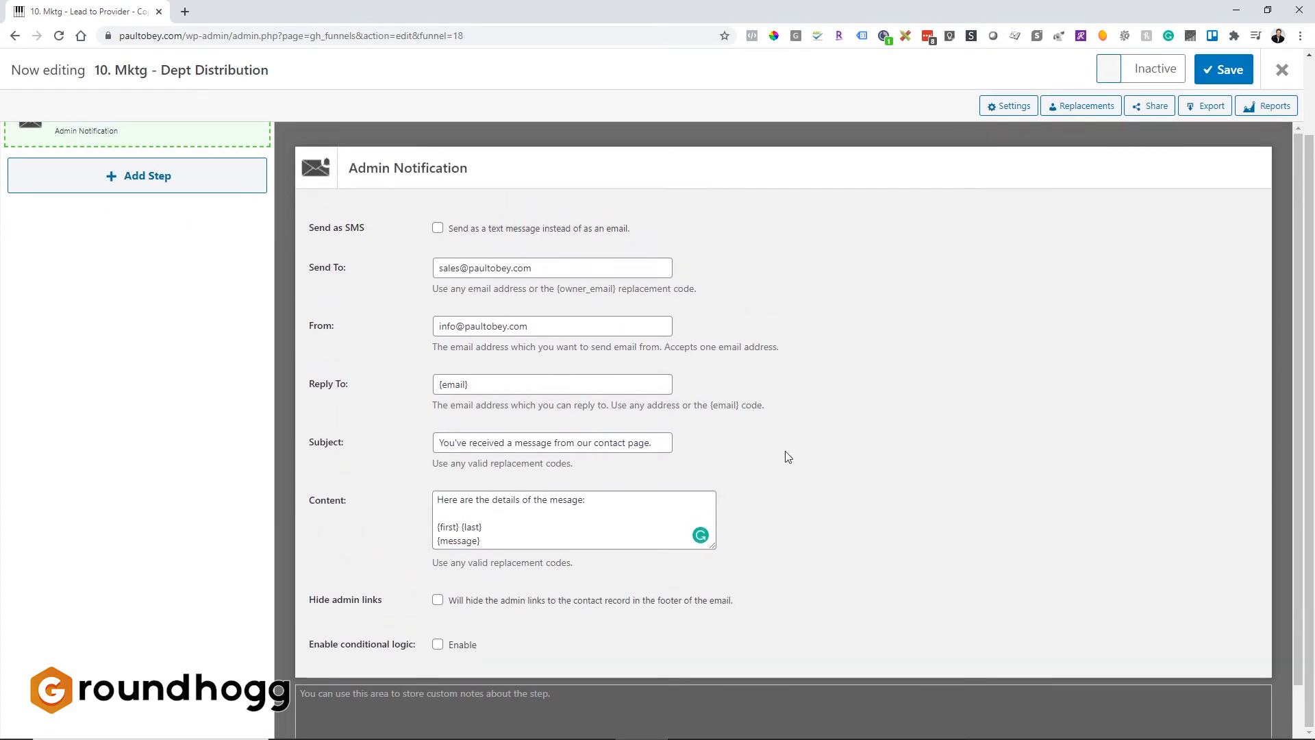
scroll(785, 451, "down", 1)
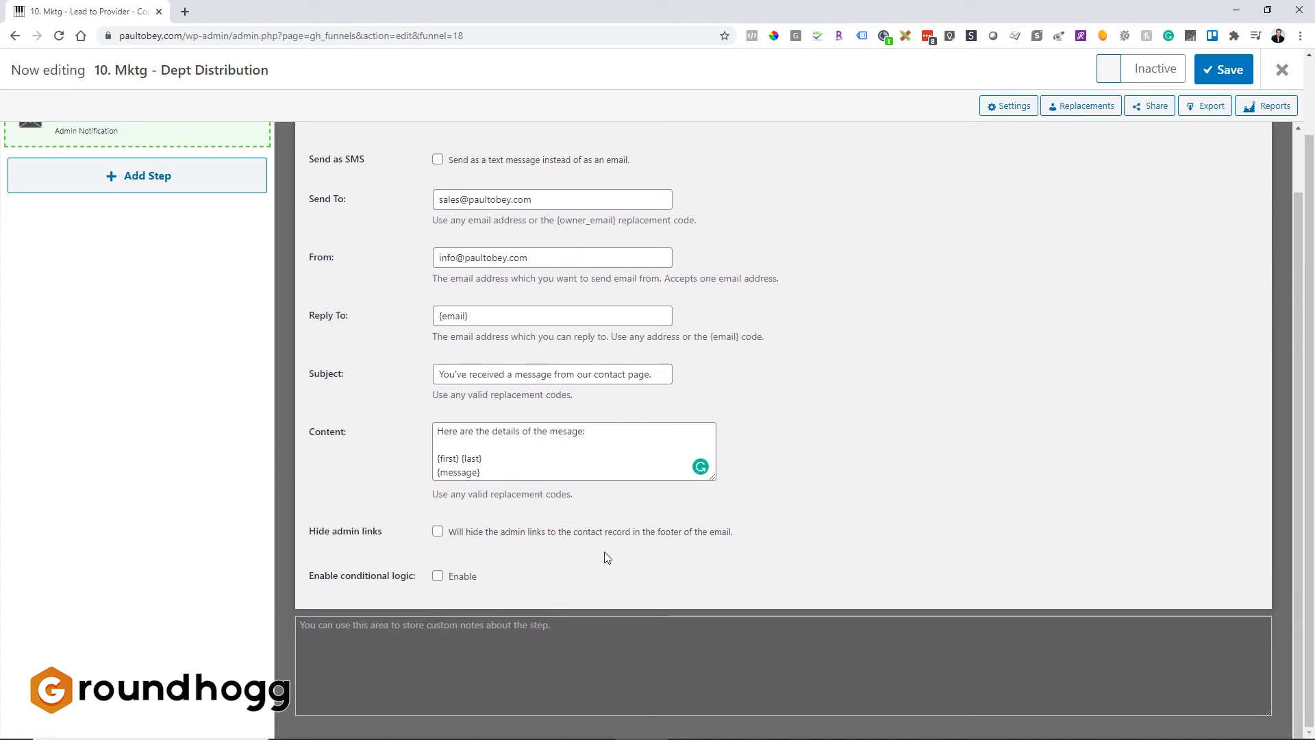
left_click(437, 577)
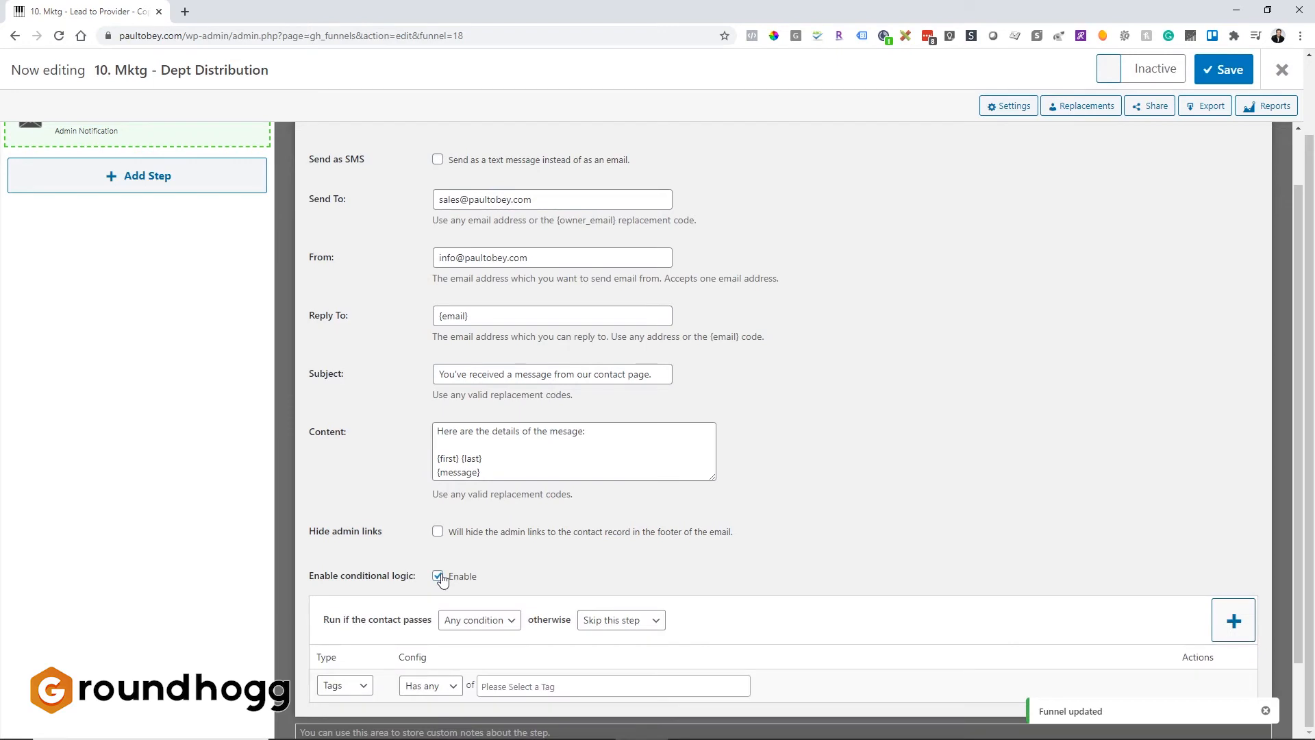
Set the admin notification's condition to run when the contact has the tag History - Sales Department.
scroll(441, 580, "down", 2)
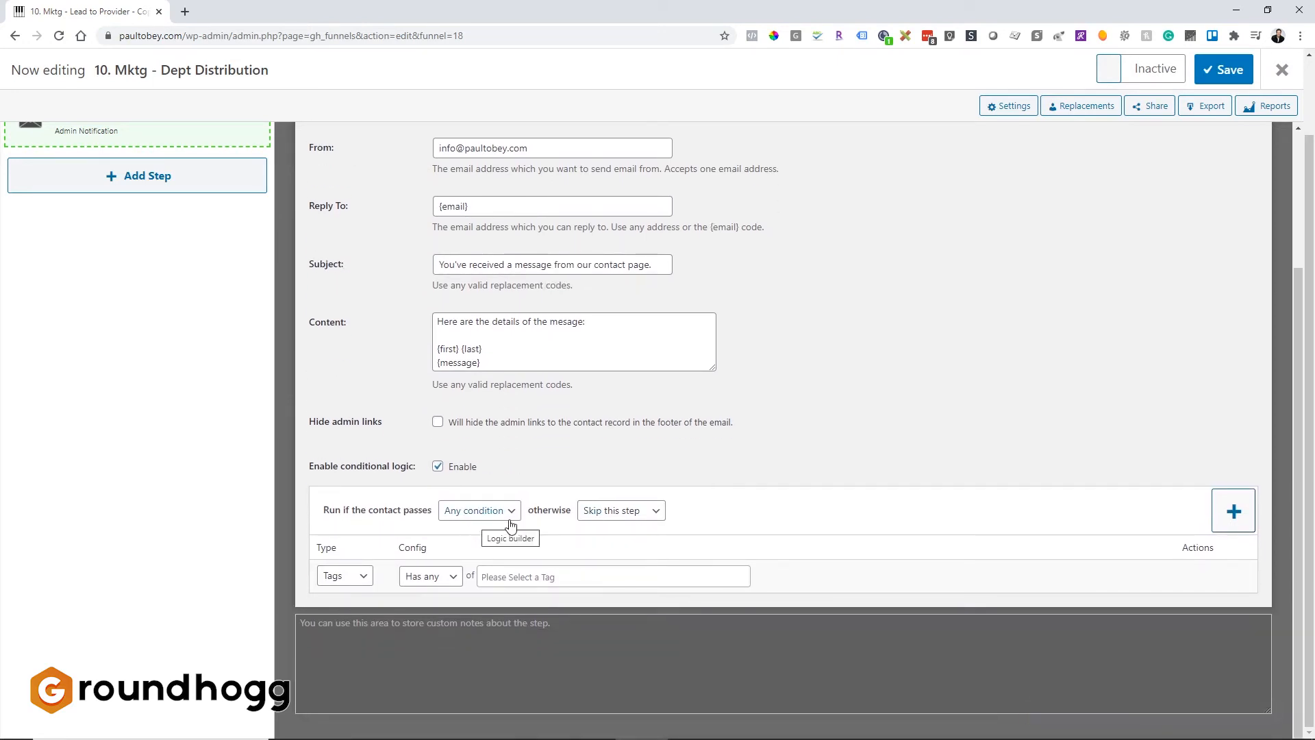
left_click(348, 580)
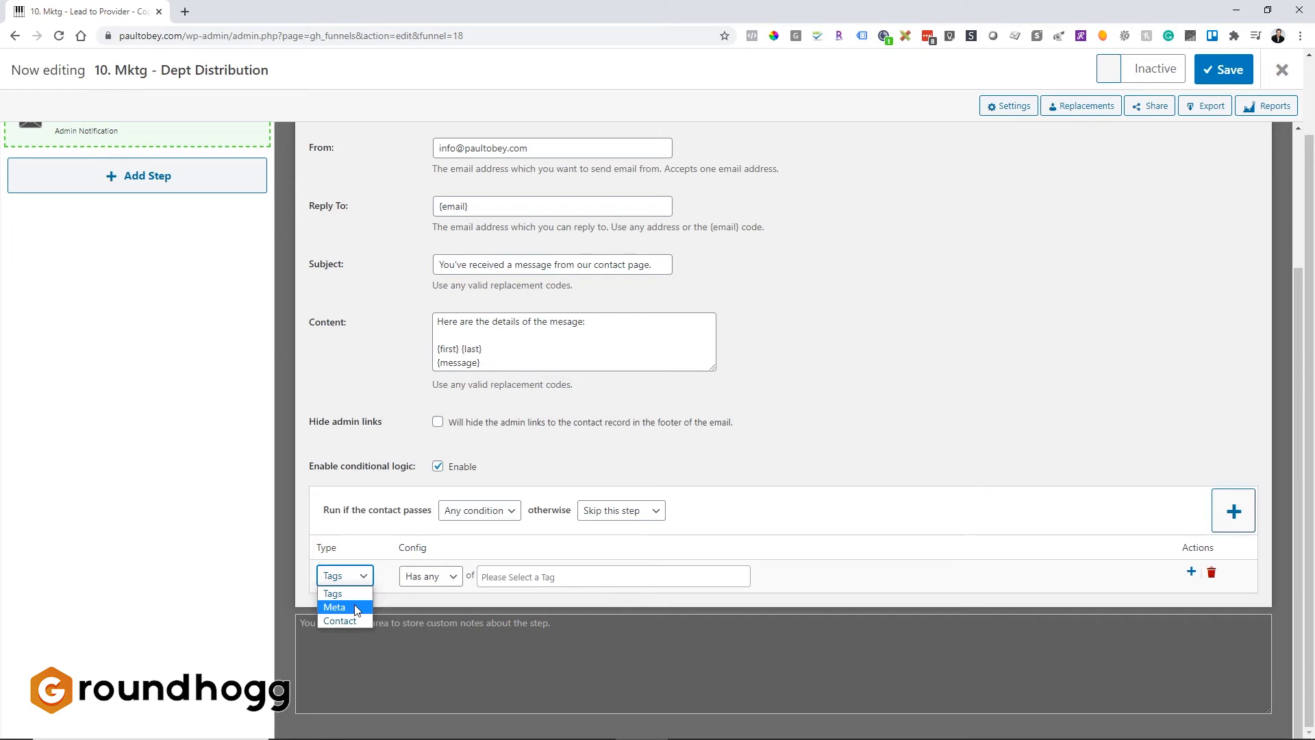
left_click(876, 567)
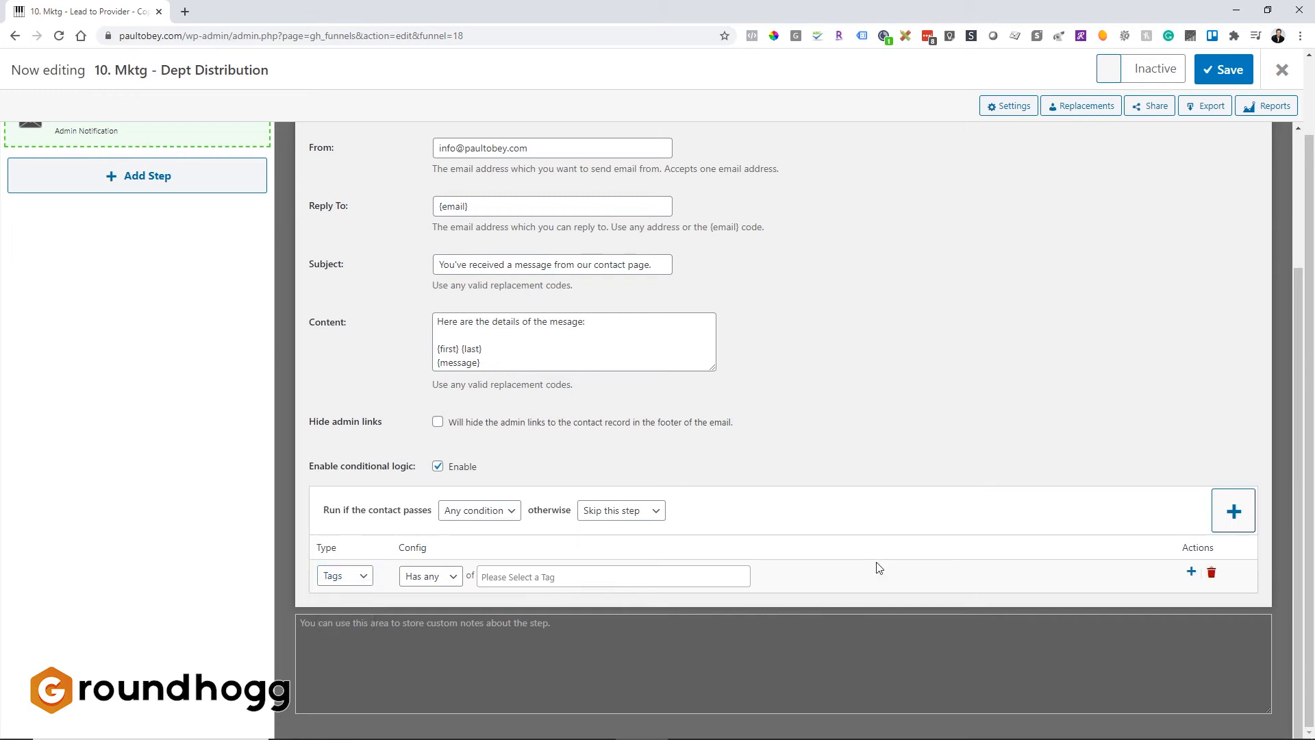
left_click(516, 578)
type("sales")
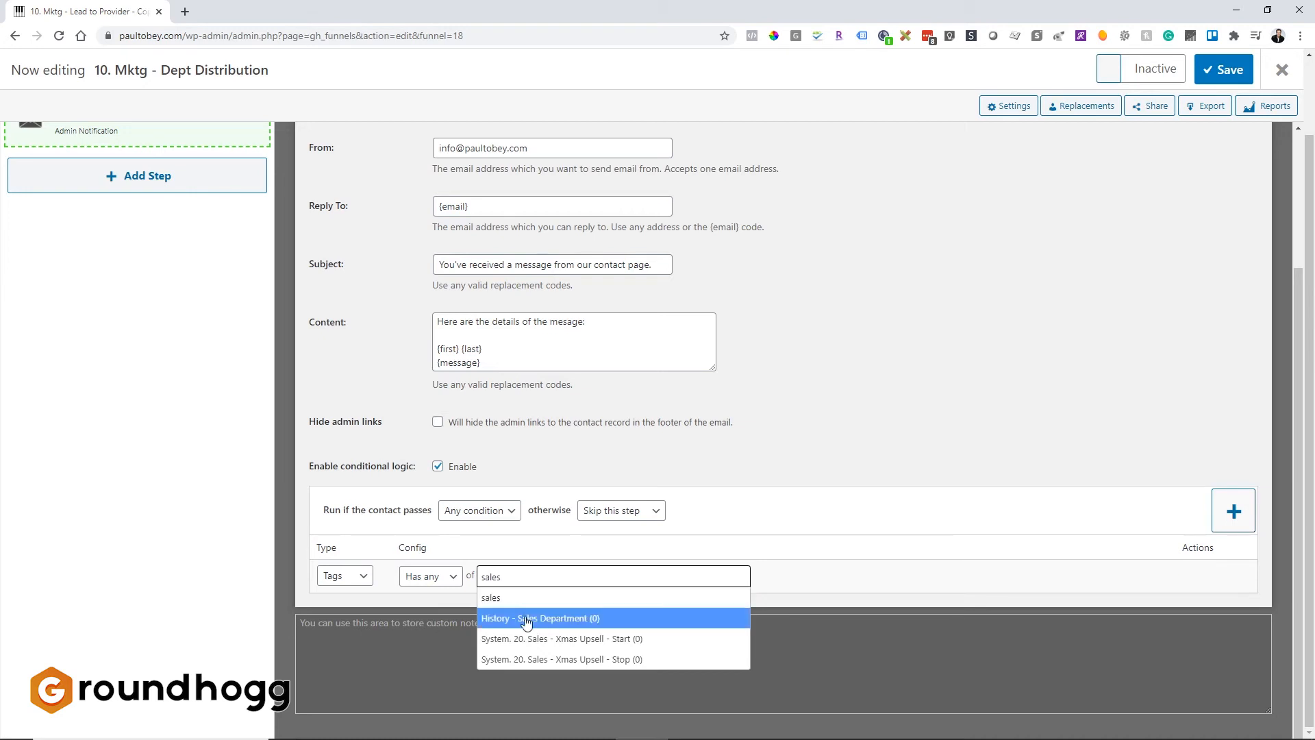
left_click(524, 617)
left_click(935, 548)
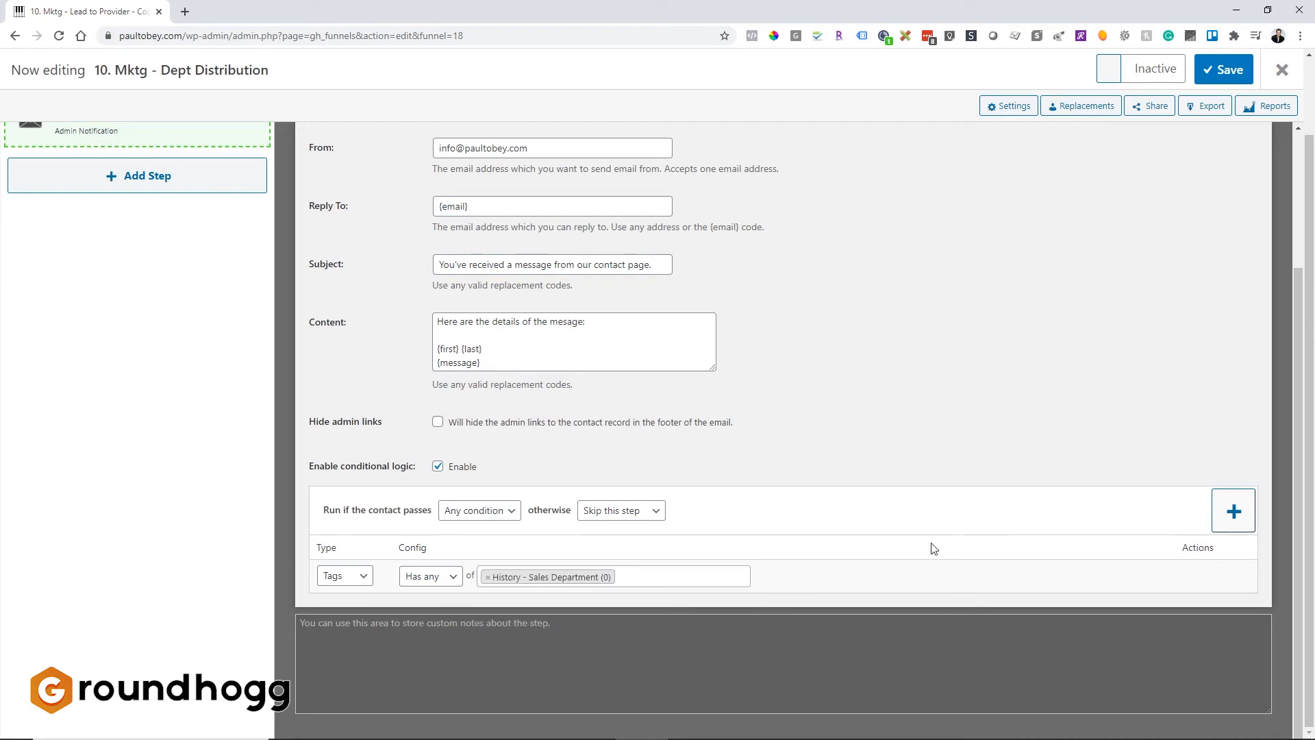
Duplicate the admin notification step.
scroll(776, 694, "up", 3)
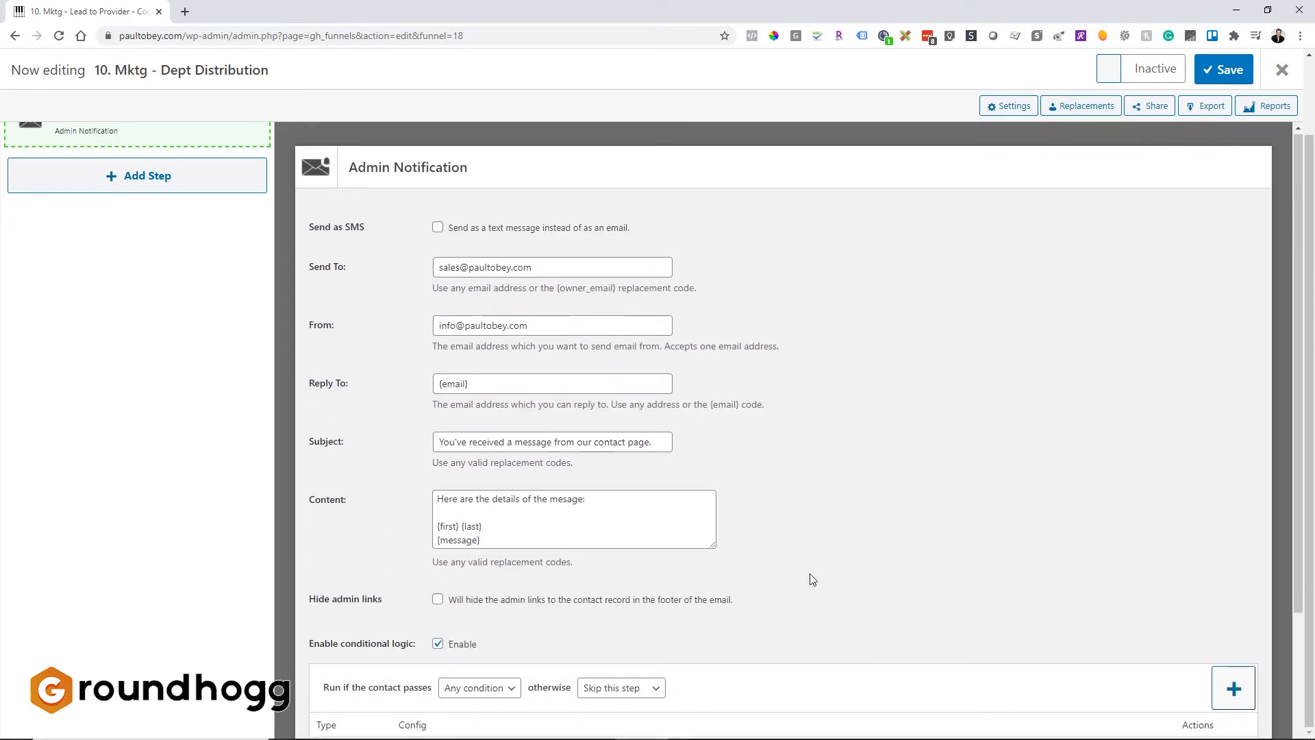
scroll(809, 573, "down", 2)
scroll(810, 574, "up", 2)
scroll(157, 257, "up", 2)
mouse_move(237, 199)
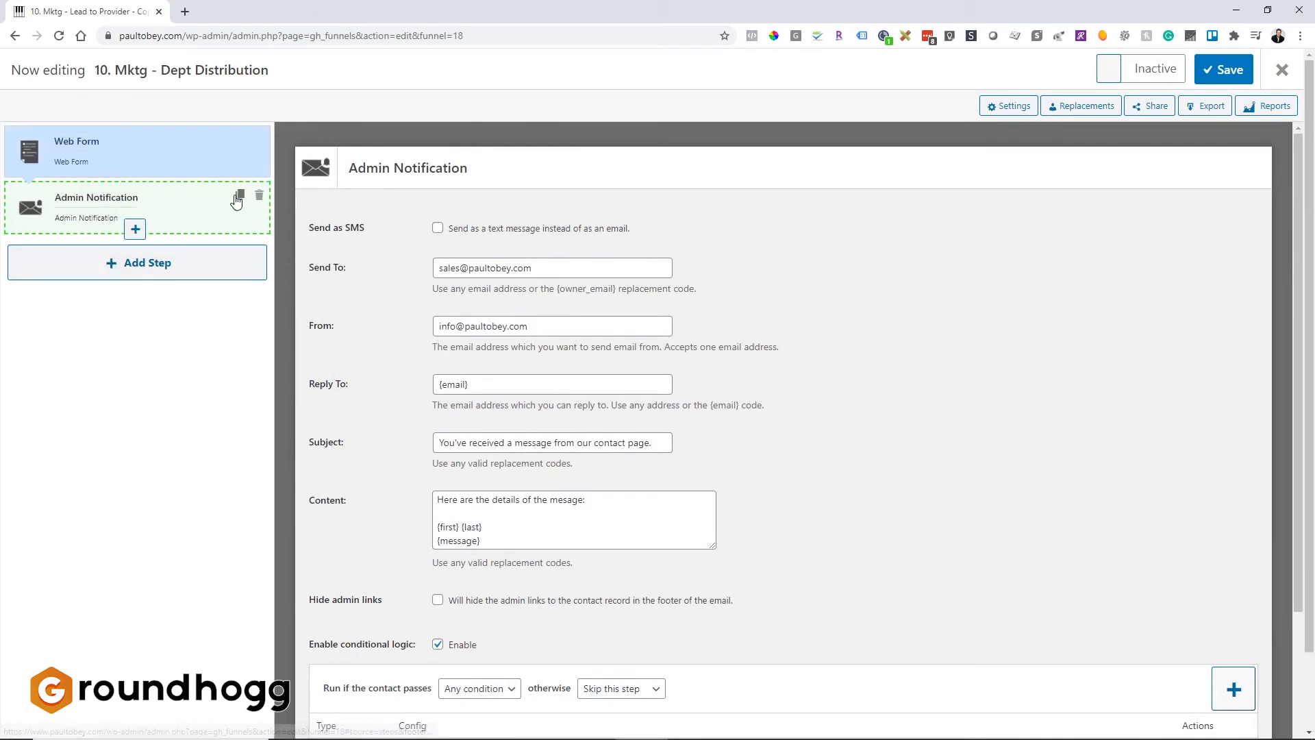
left_click(239, 198)
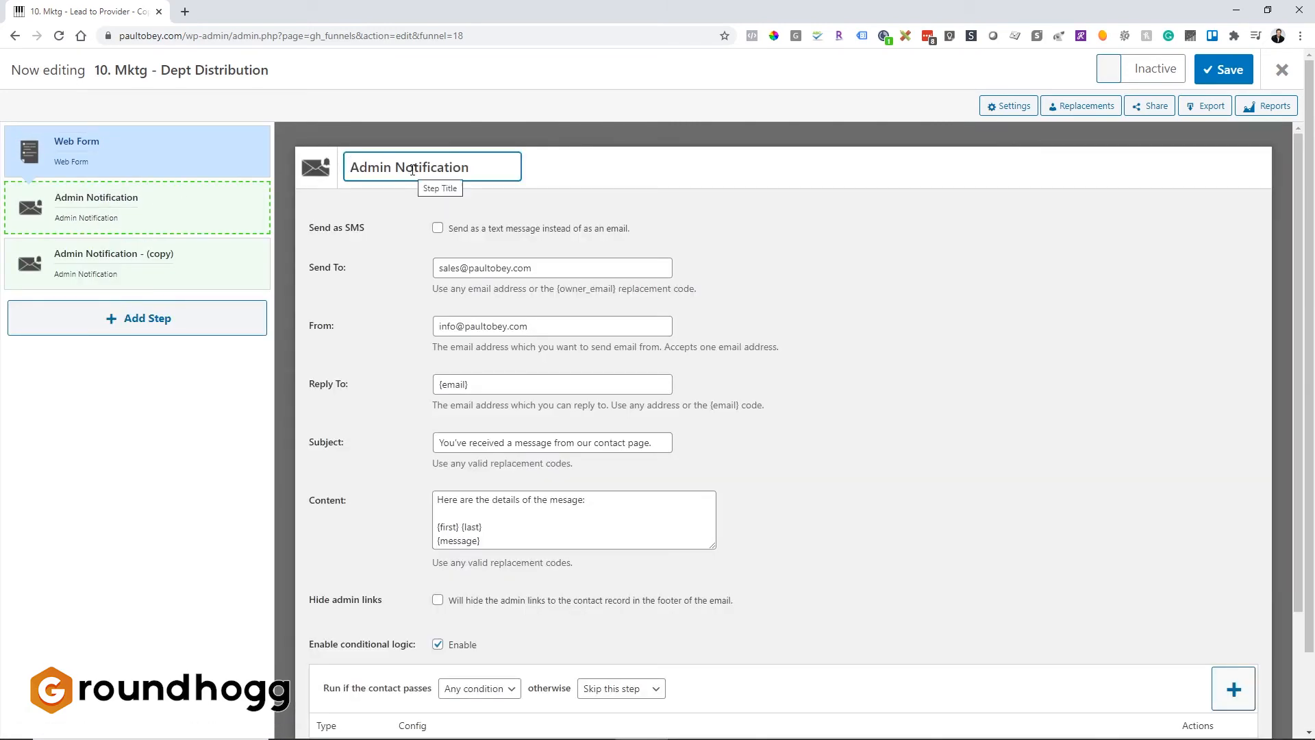
Rename the original admin notification step to "Notify Sales Dept".
triple_click(412, 169)
type("notif")
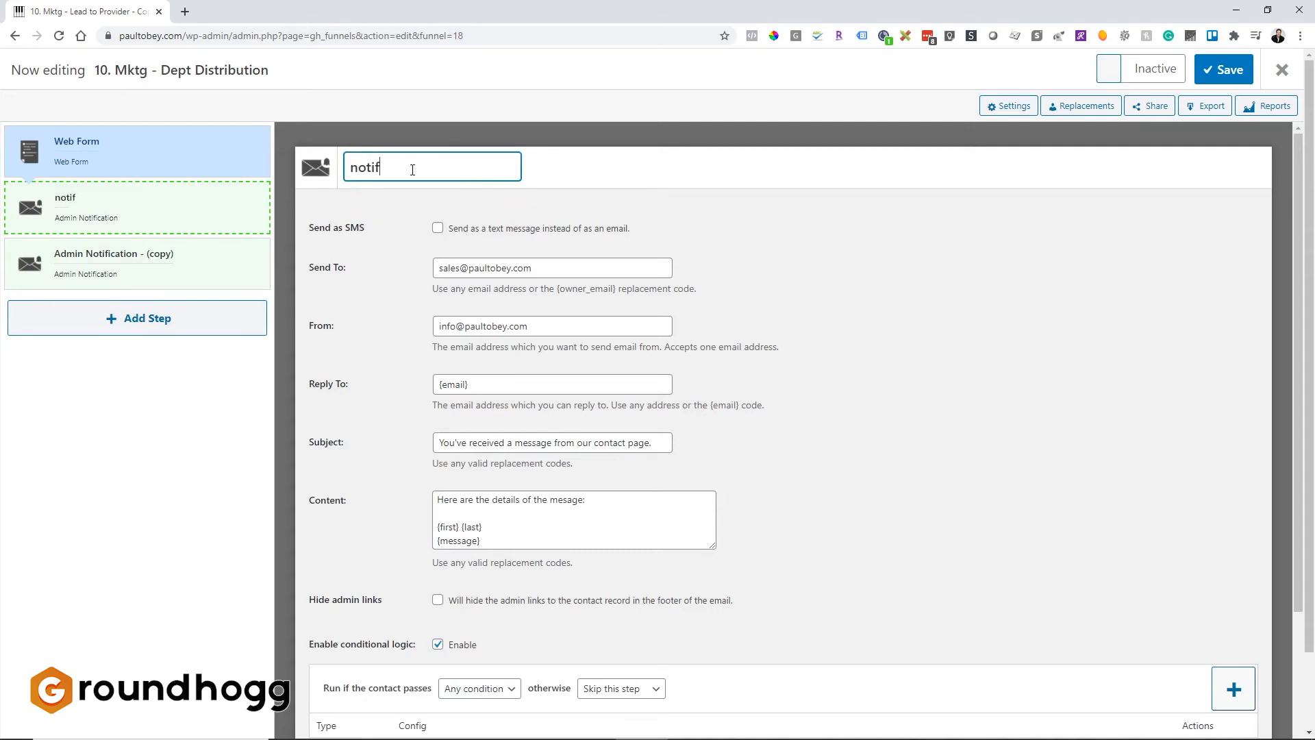
key("BackSpace")
key("BackSpace")
key("BackSpace")
key("BackSpace")
key("BackSpace")
type("Notify Sales S")
key("BackSpace")
type("Dept")
Rename the copied notification step to "Notify Service Dept".
left_click(171, 264)
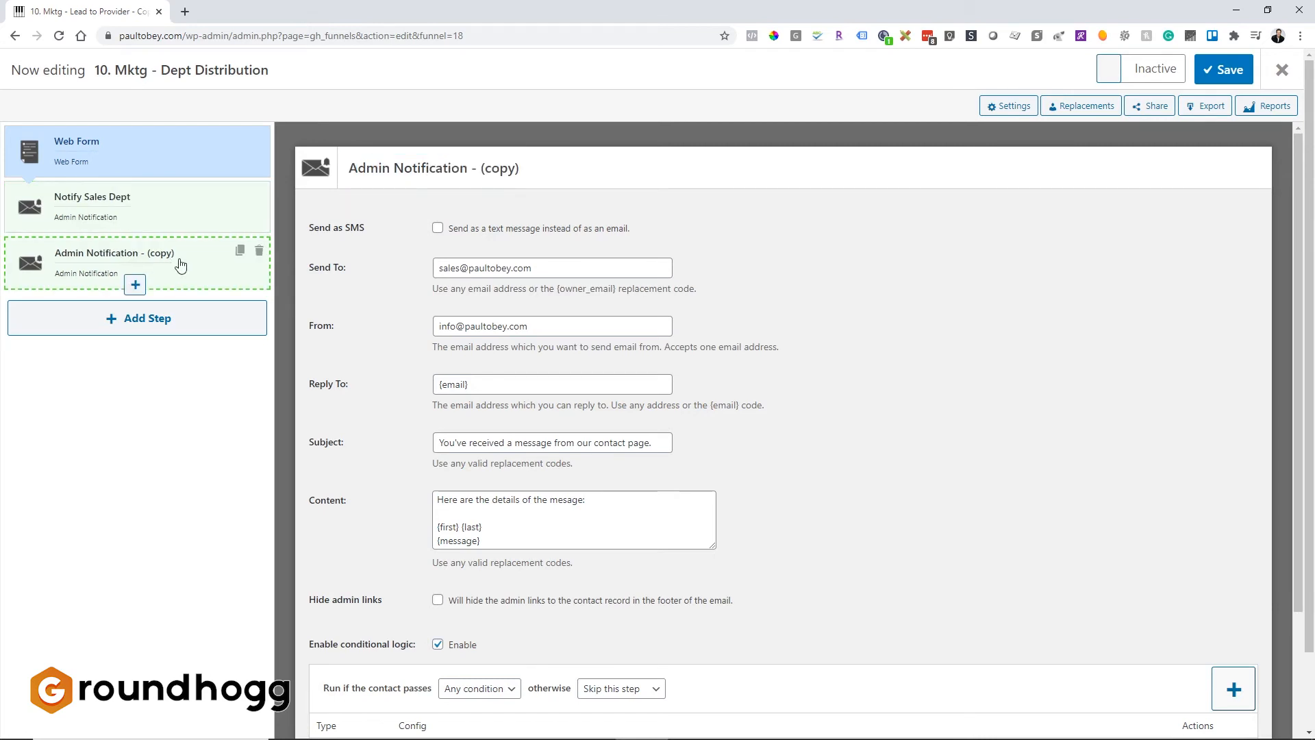
key("ctrl+a")
type("Notify")
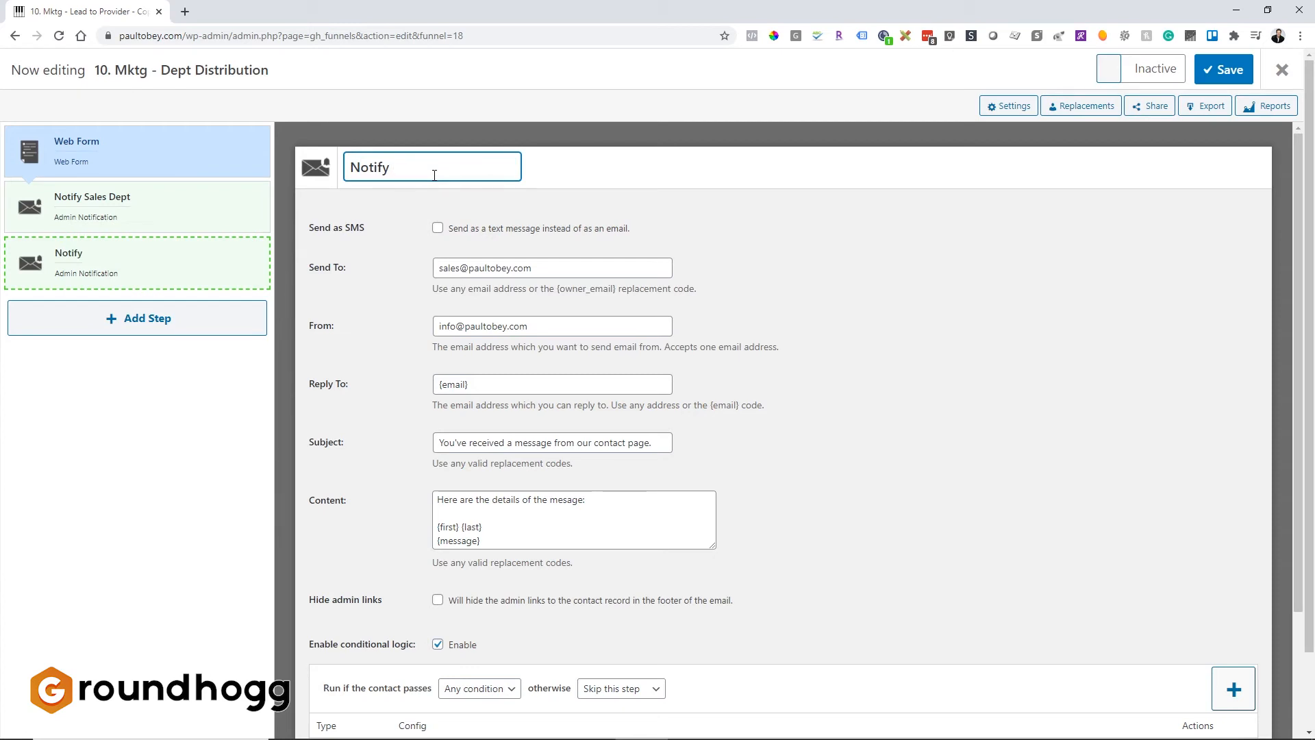
type(" Service Detp")
key("BackSpace")
key("BackSpace")
type("pt")
Duplicate the Notify Service Dept step and rename the new copy "Notify Parts Dept".
left_click(152, 265)
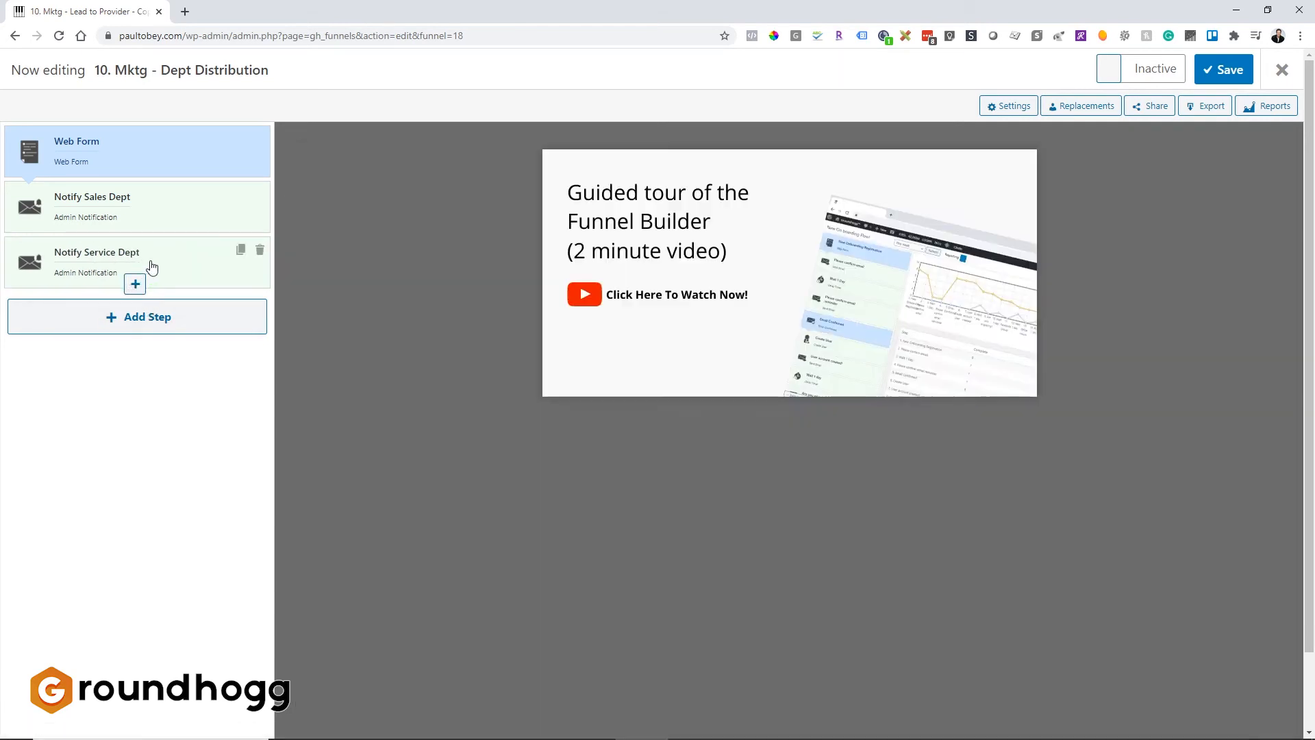
left_click(241, 251)
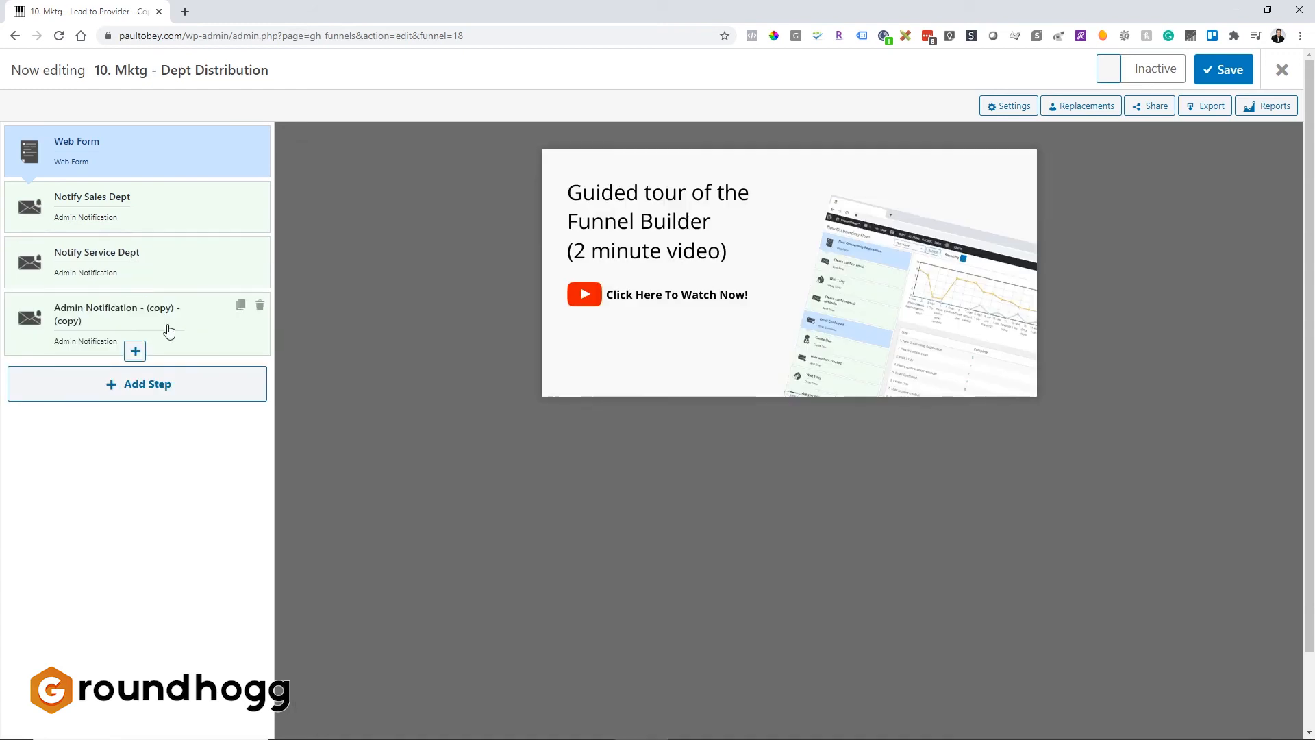
left_click(152, 325)
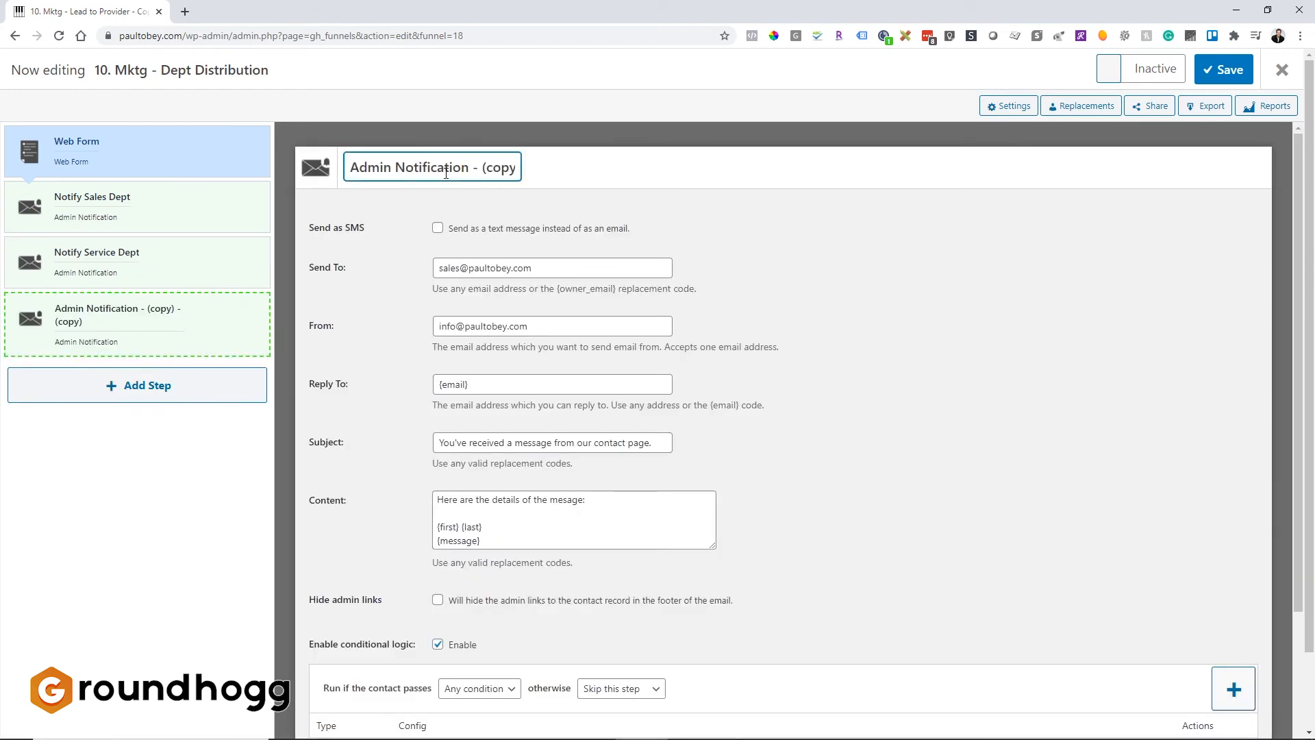
triple_click(445, 173)
type("Notify ")
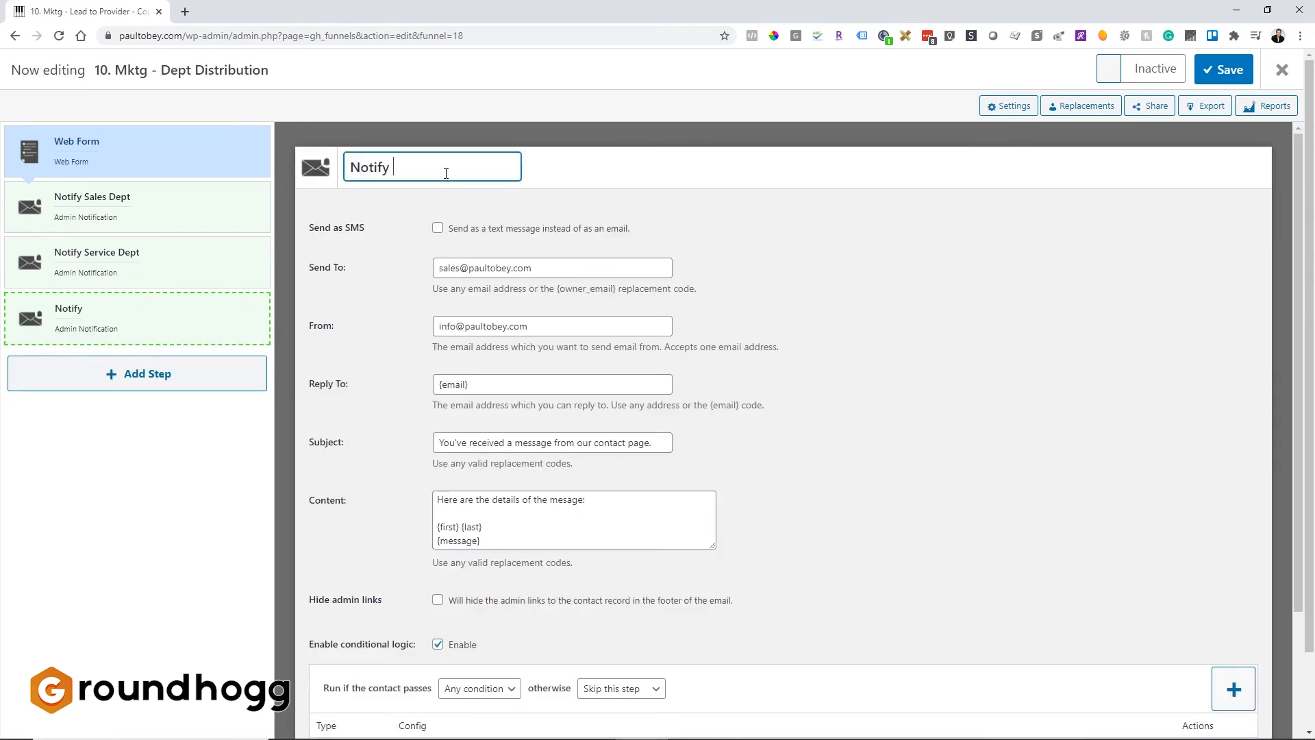
type("Parts Dept")
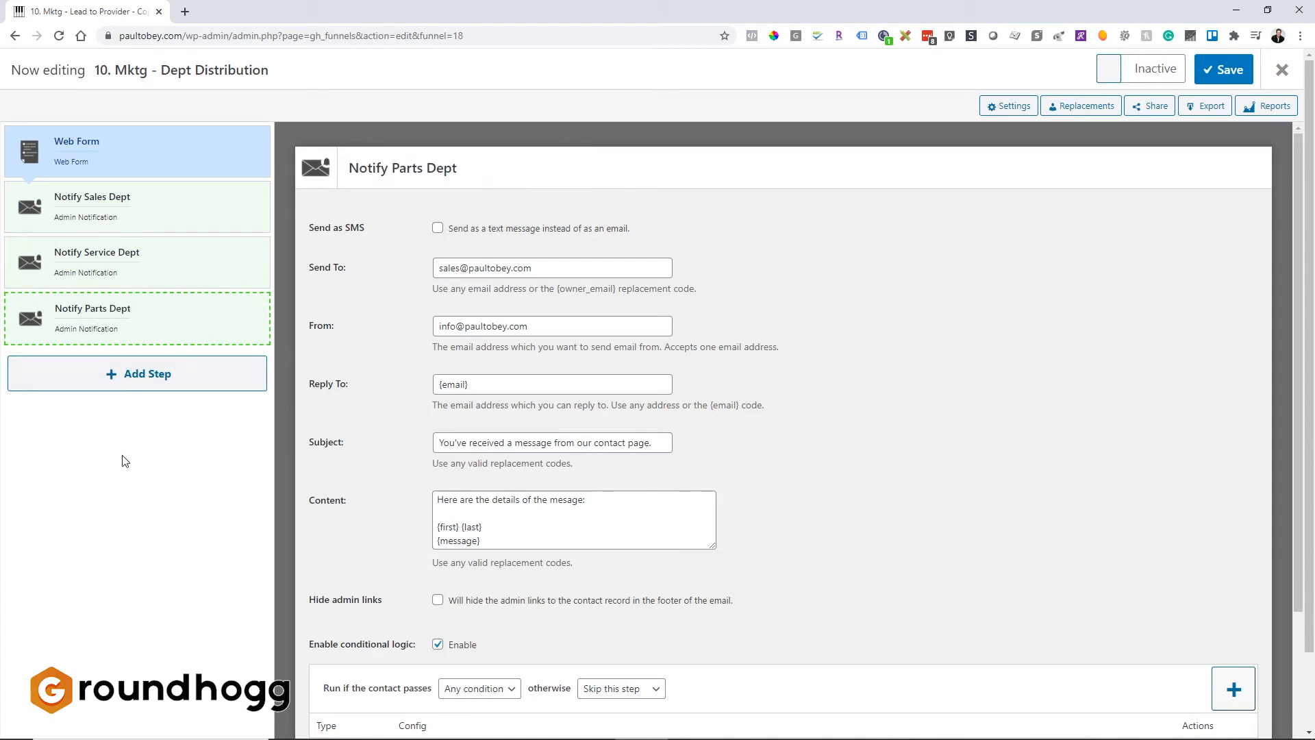
Change the Notify Service Dept step's condition tag to History - Service Department.
scroll(537, 537, "down", 3)
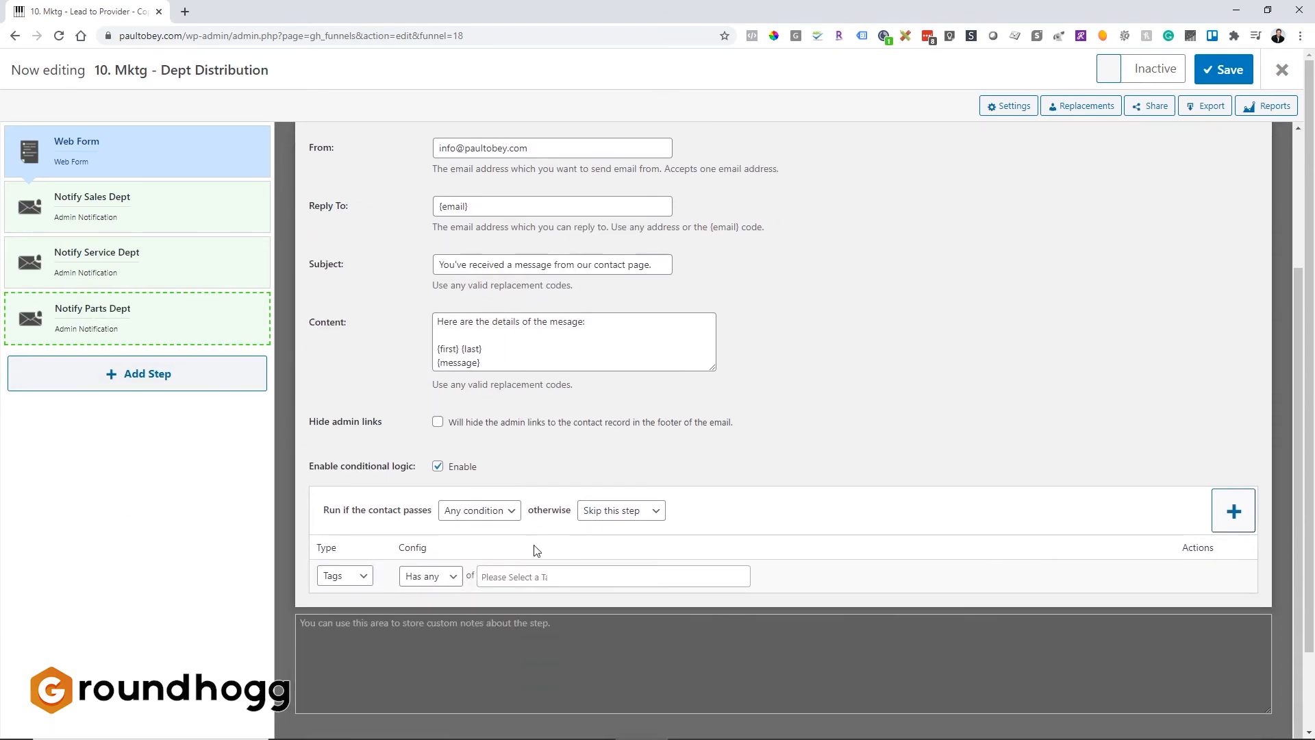
left_click(105, 270)
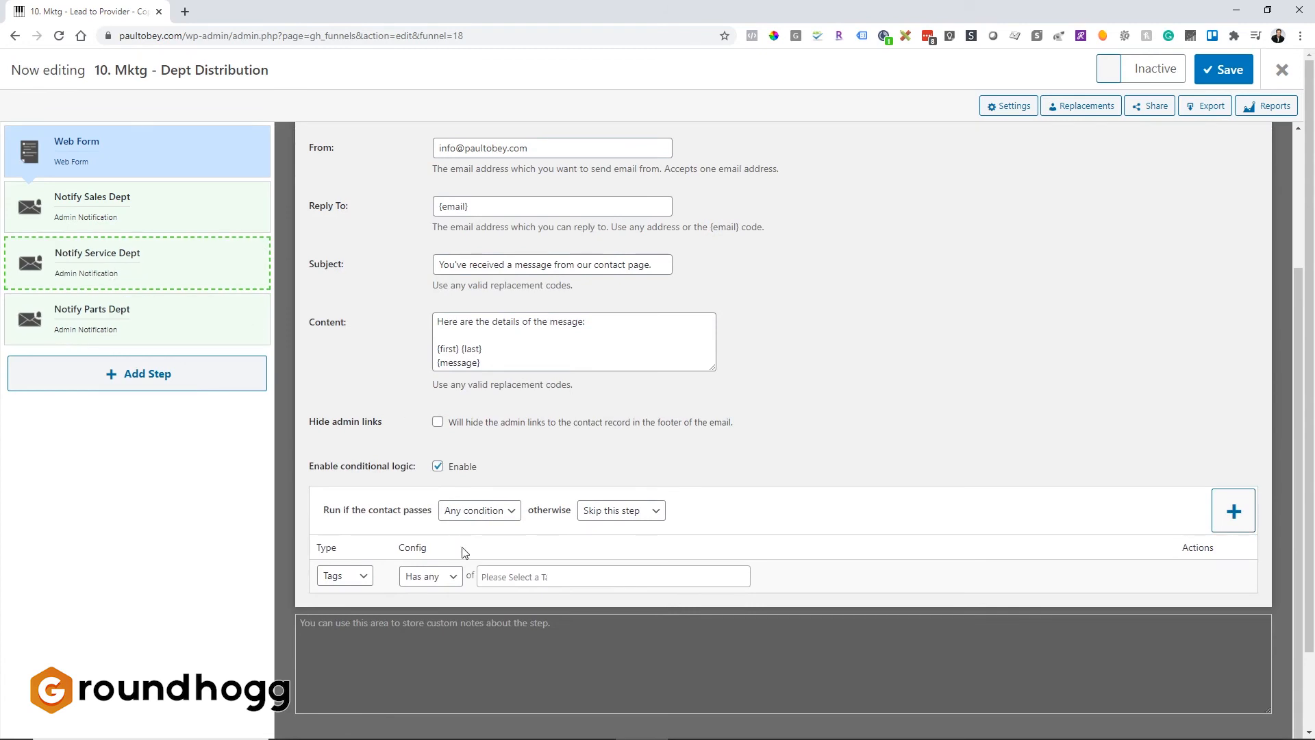
left_click(528, 576)
type("service")
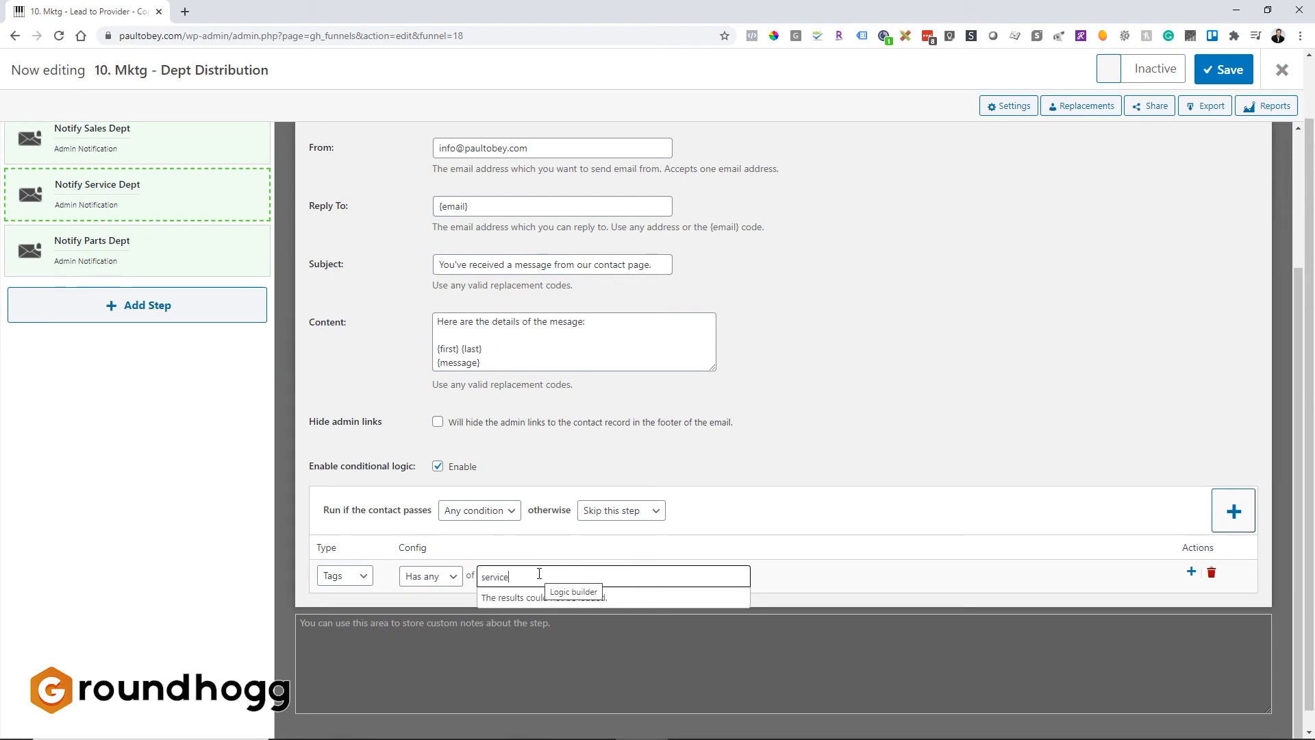
left_click(541, 619)
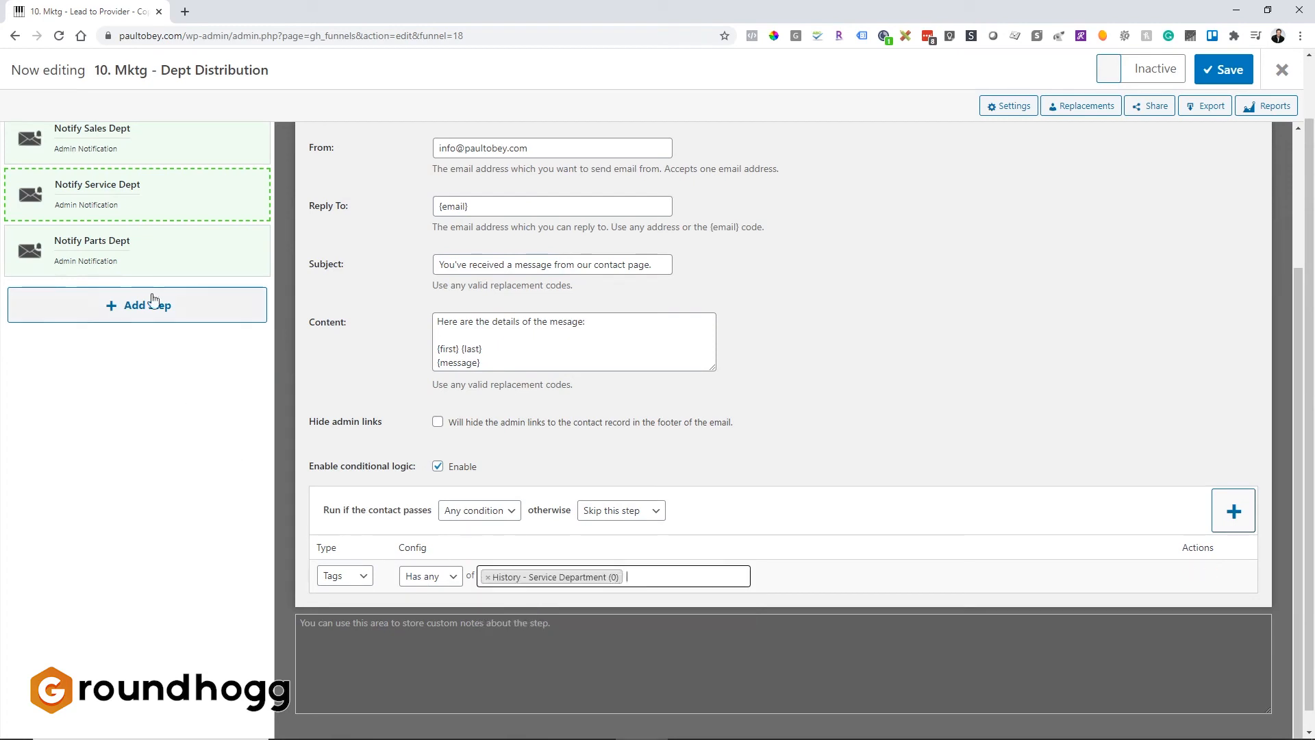
Change the Notify Parts Dept step's condition tag to History - Parts Department.
left_click(144, 256)
left_click(517, 576)
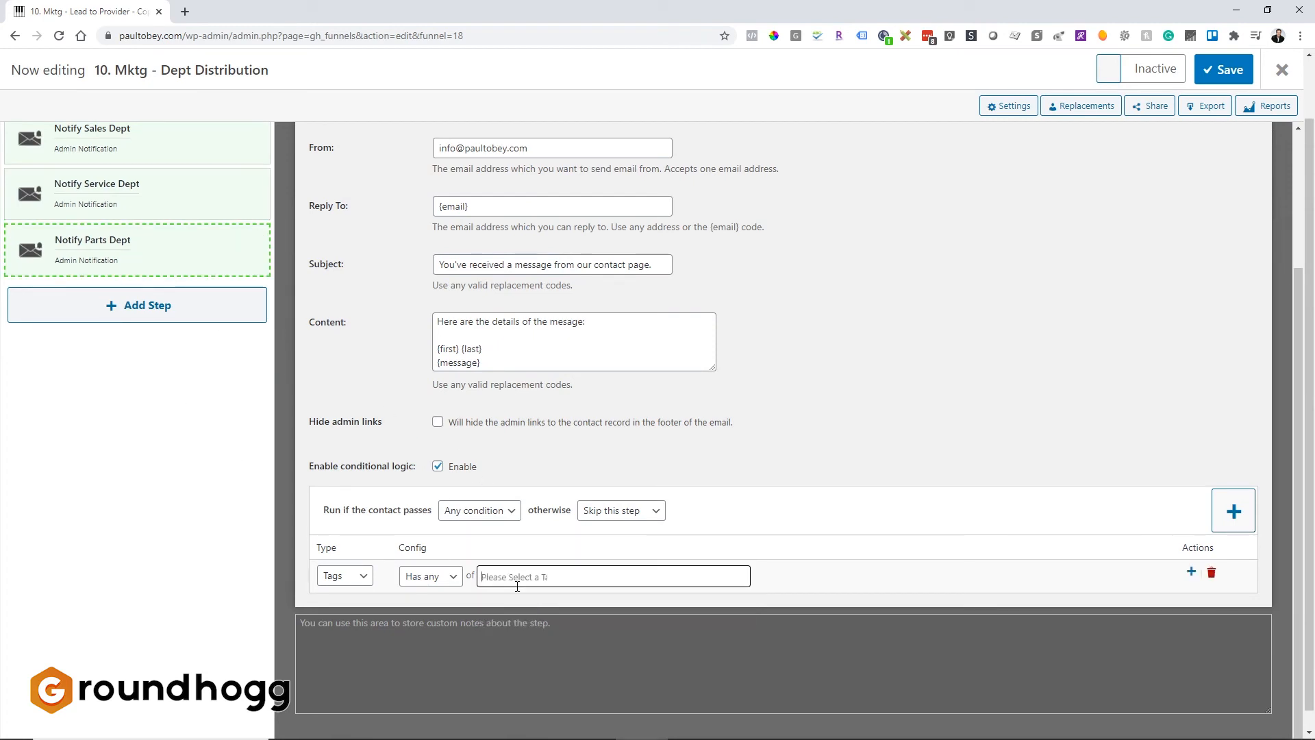
type("parts")
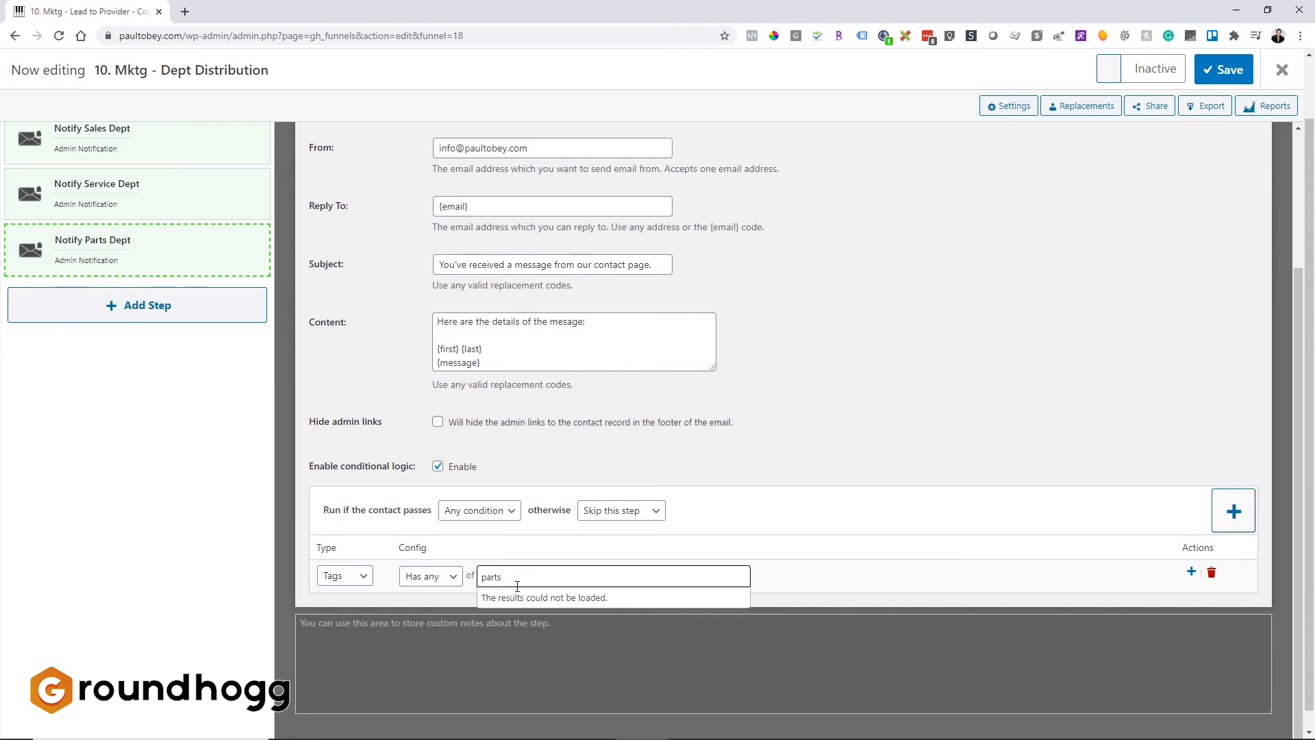
left_click(539, 619)
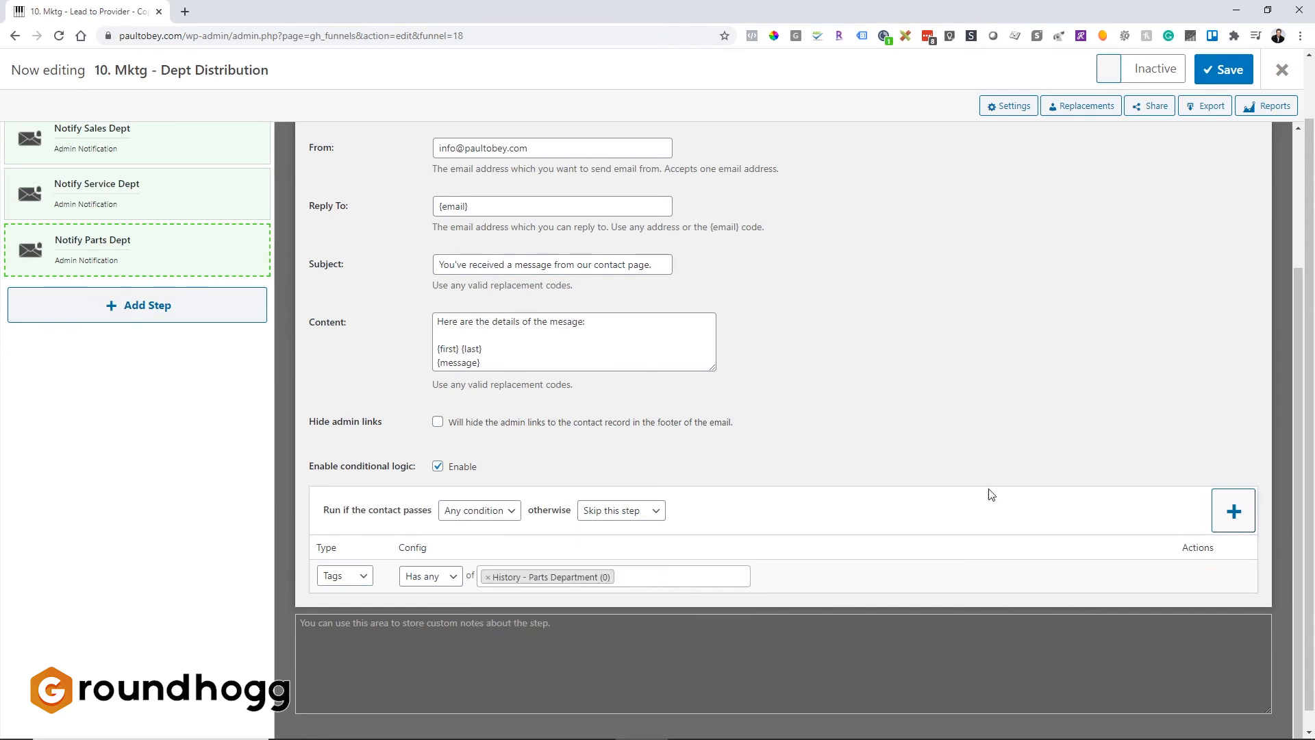
In the Notify Sales Dept content, add the line "Please go to this webpage to confirm receipt of this message and that you're following up.".
scroll(87, 393, "up", 1)
scroll(845, 408, "up", 3)
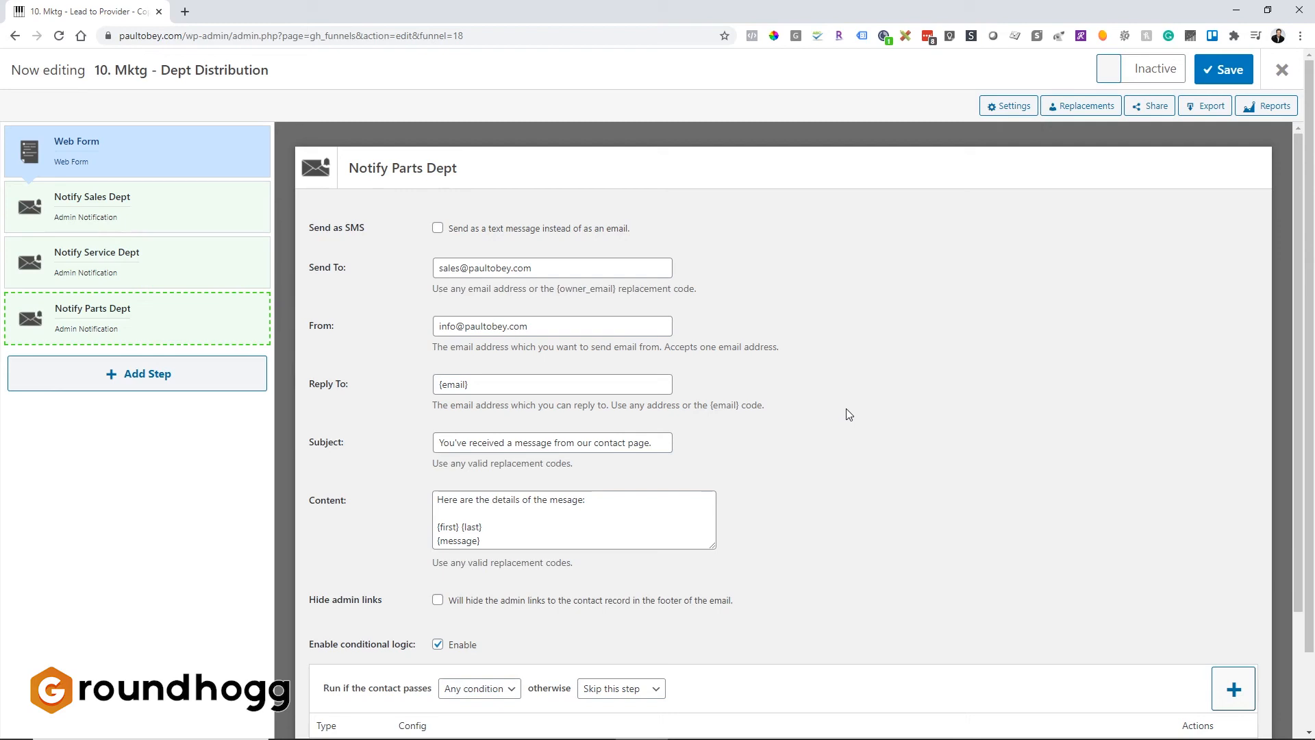
scroll(841, 408, "down", 1)
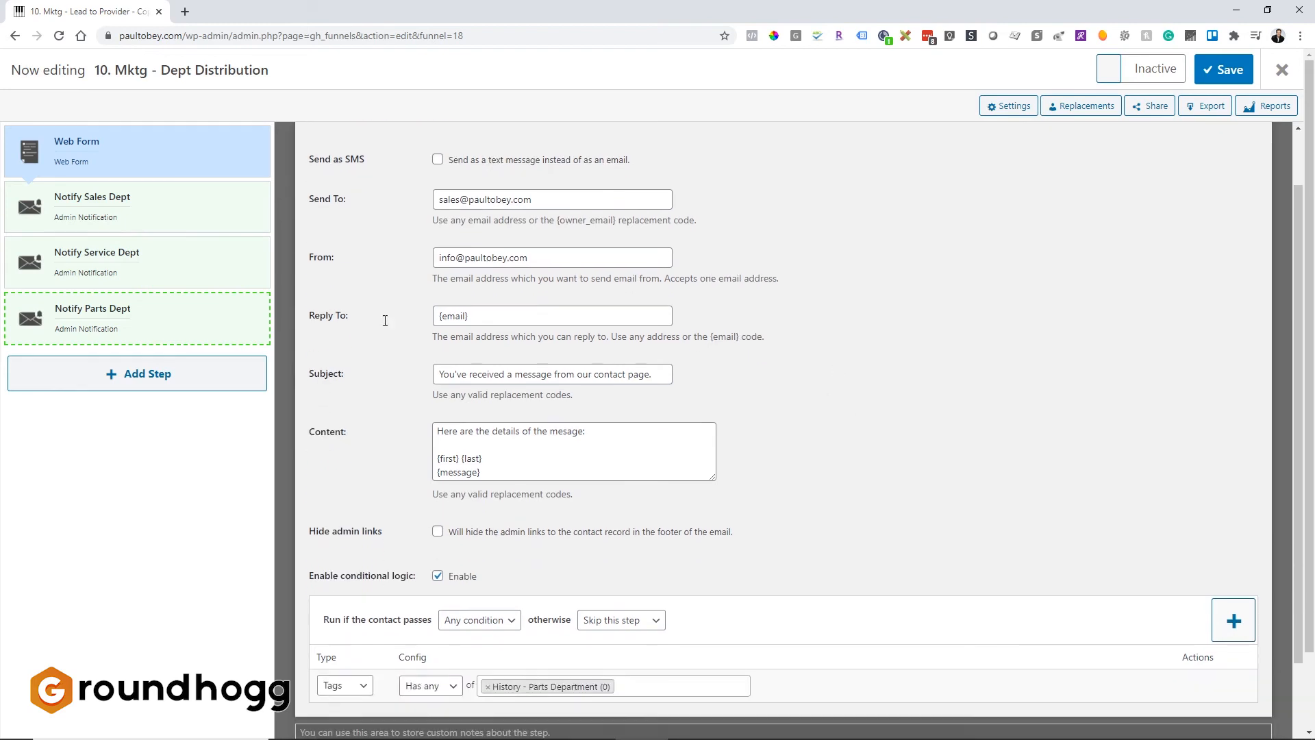
left_click(118, 201)
left_click(544, 473)
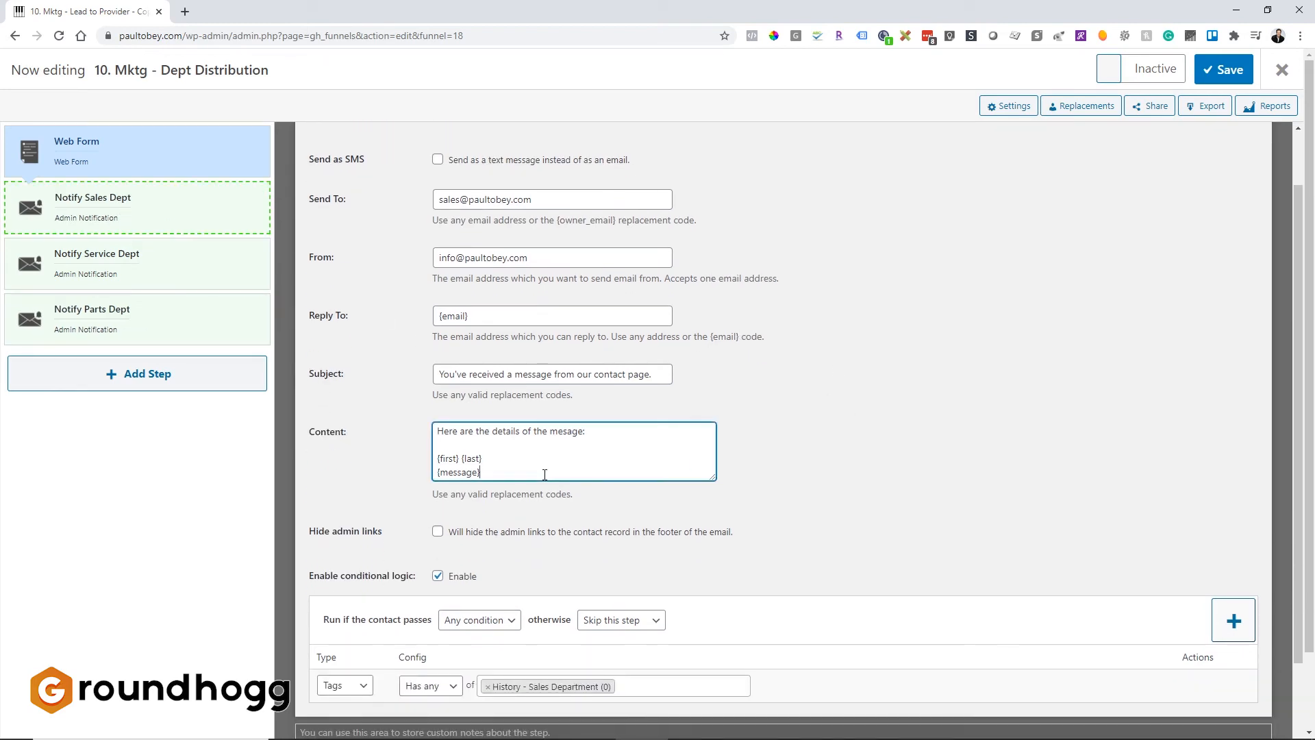
key("Return")
key("Return")
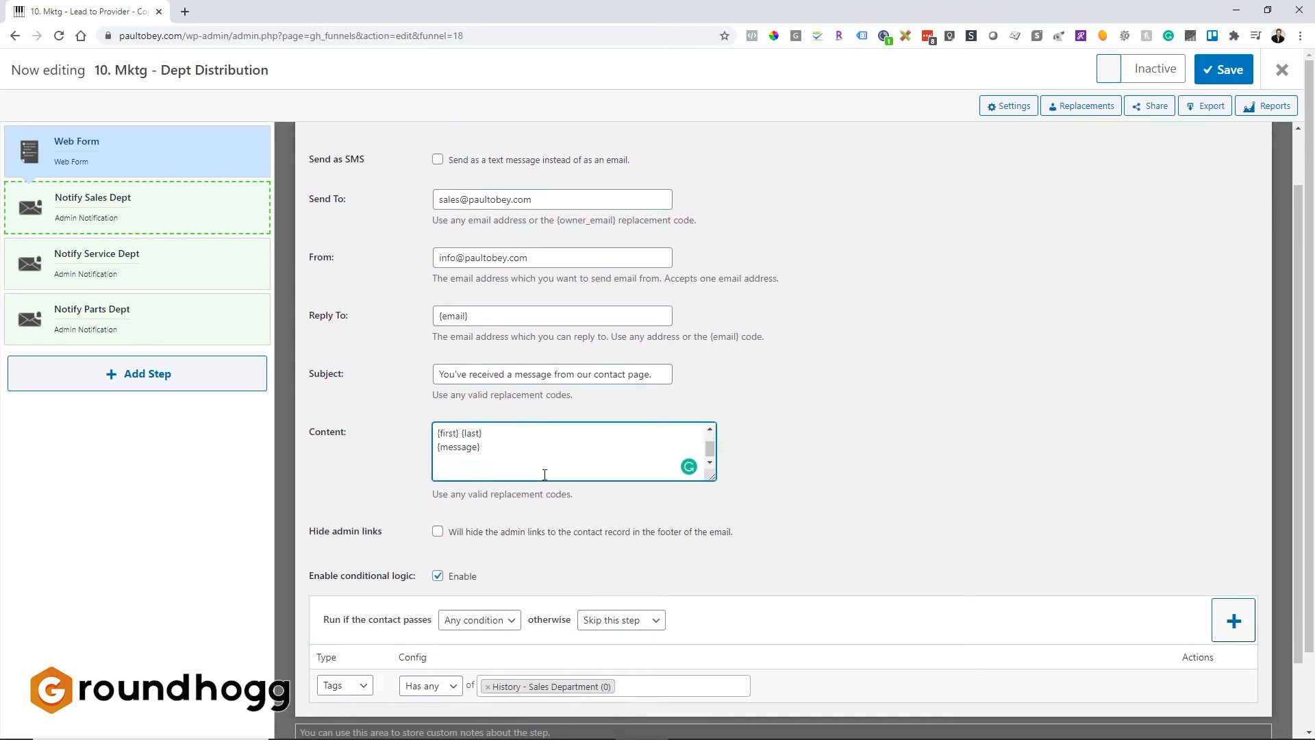
type("Please go to this webpage to confirm receipt of thes me")
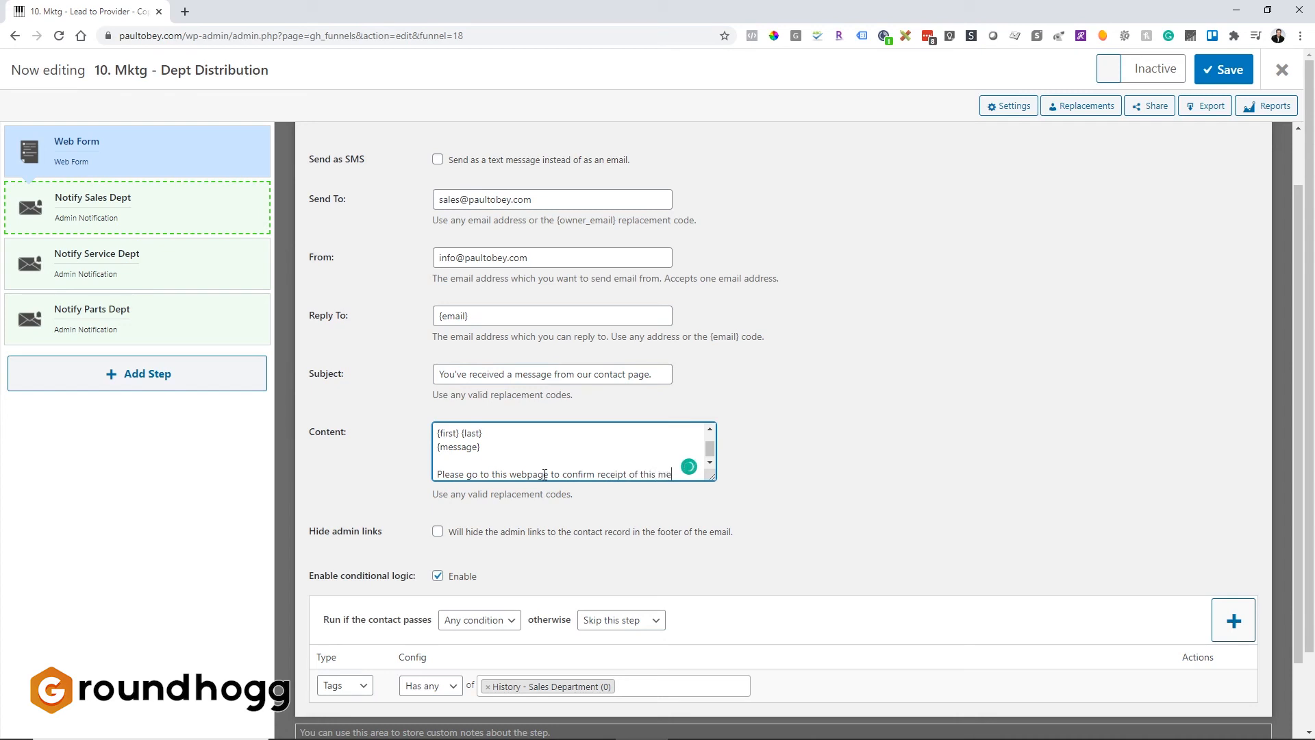
type("ssage and that")
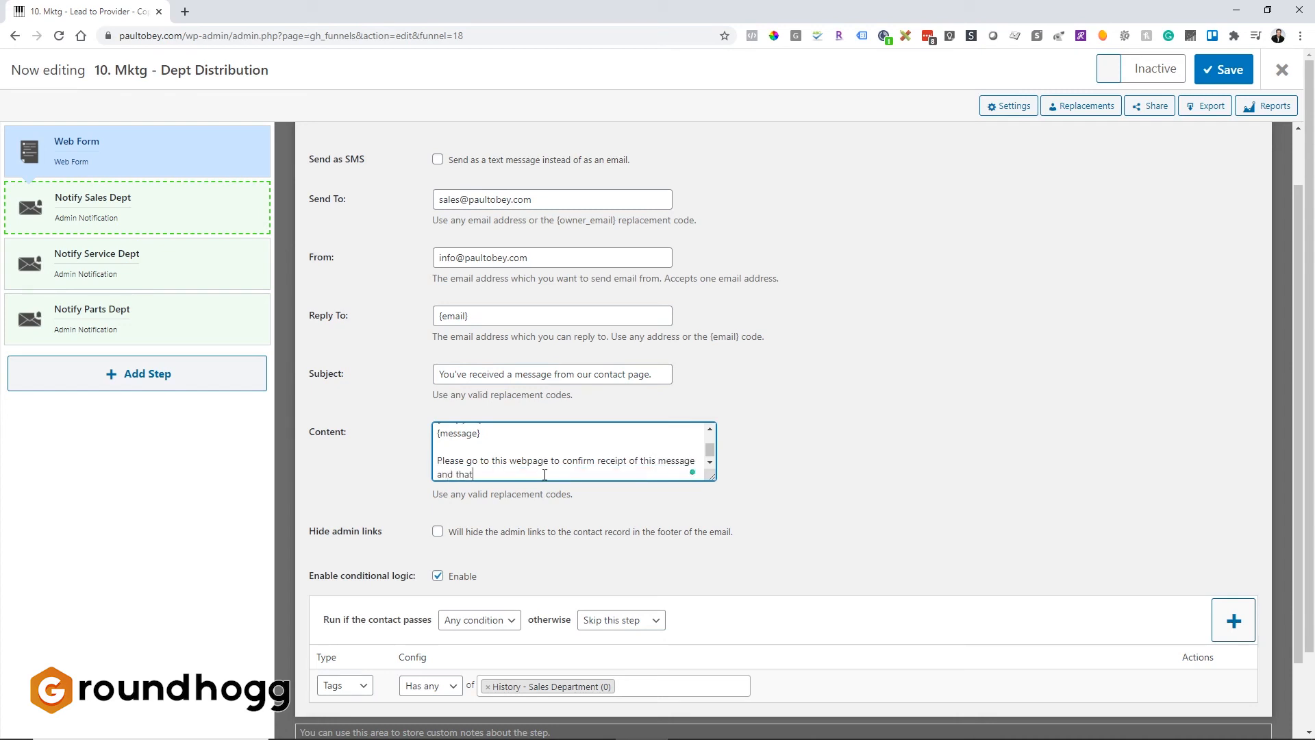
type(" you're following up.")
key("Return")
key("Return")
type("https://")
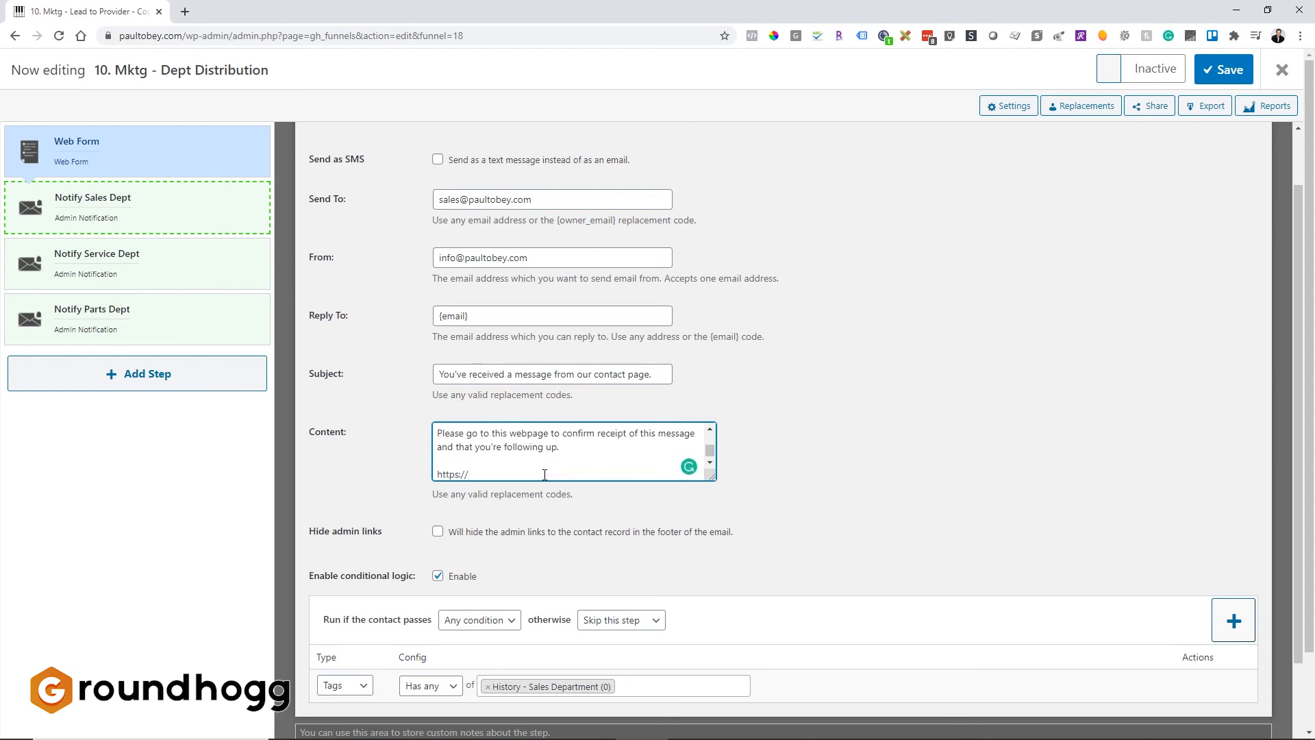
type("siteaddresss/siteaddress.com/internal-webform.")
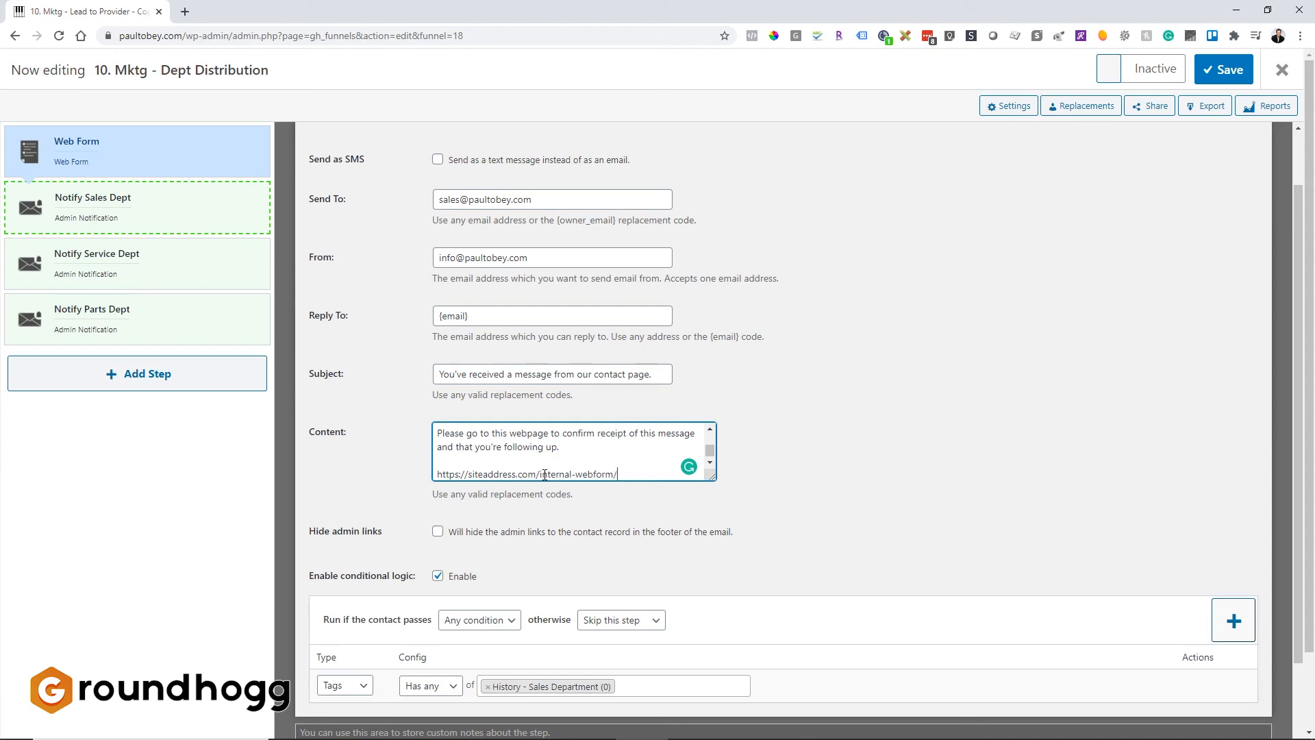